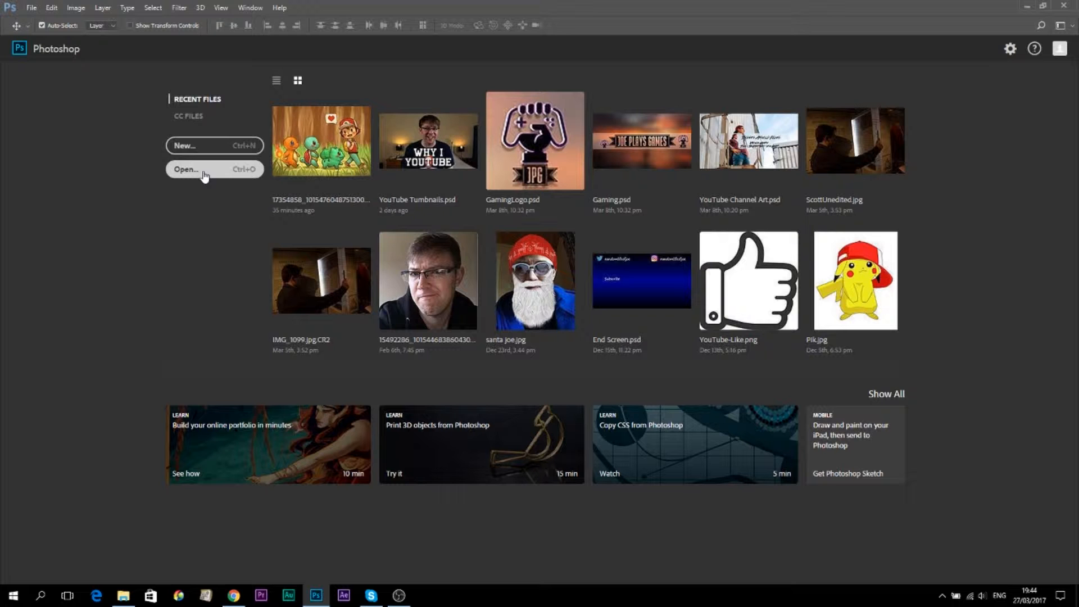
click(205, 176)
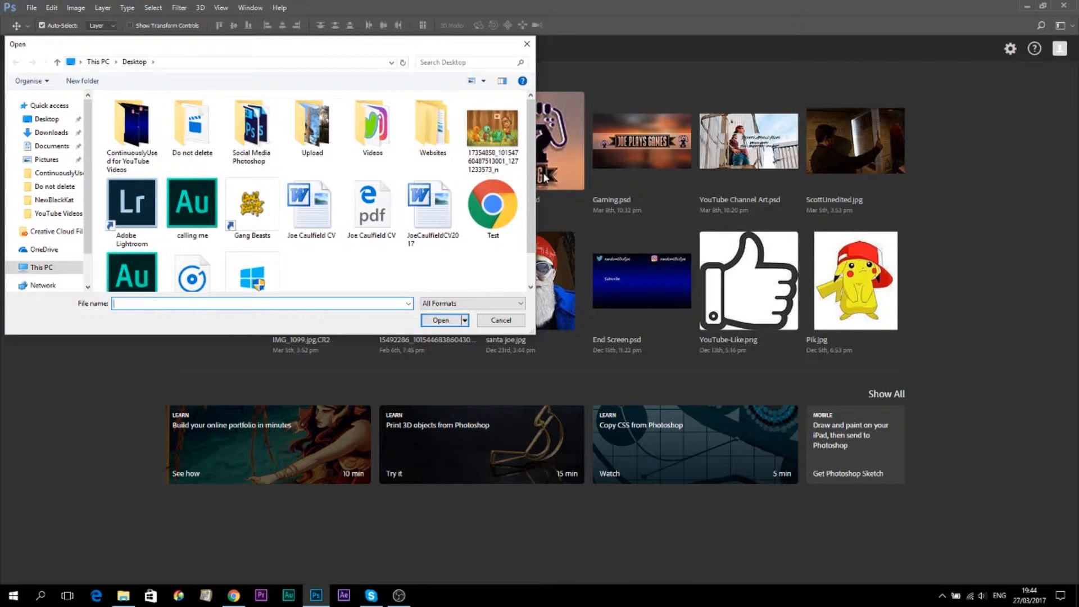
click(501, 320)
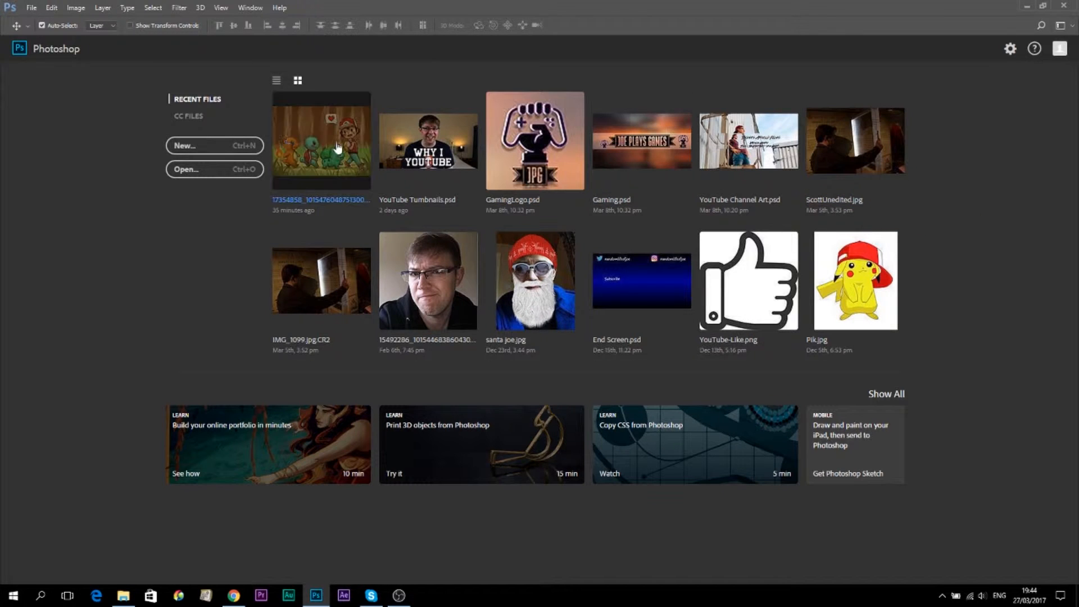
Create a new document from the Film & Video preset HDTV 1080p, 1920 x 1080 pixels at 72 ppi with a white background
click(219, 149)
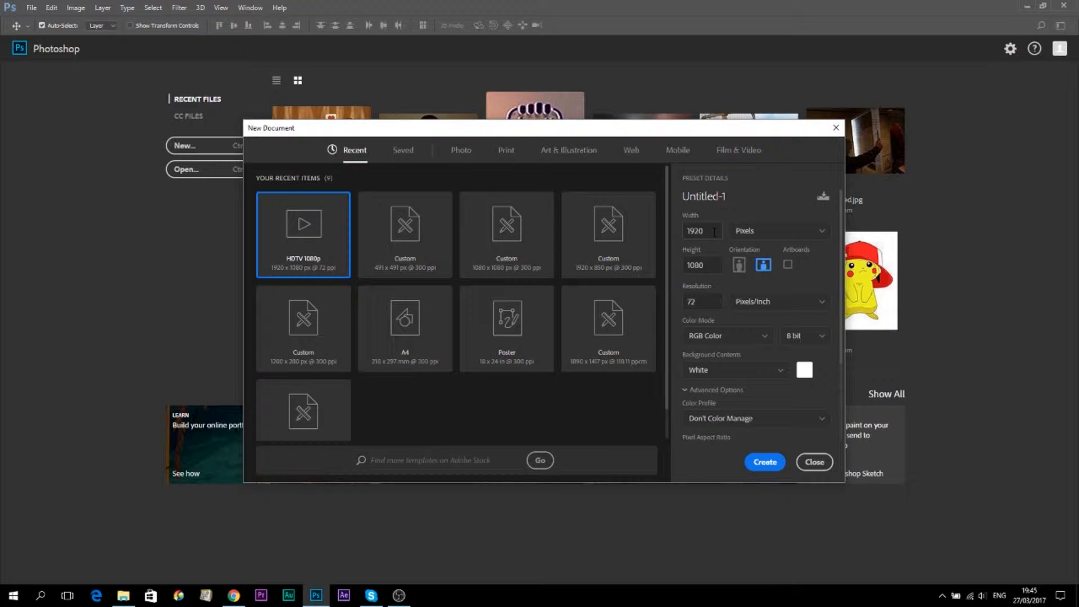
click(783, 230)
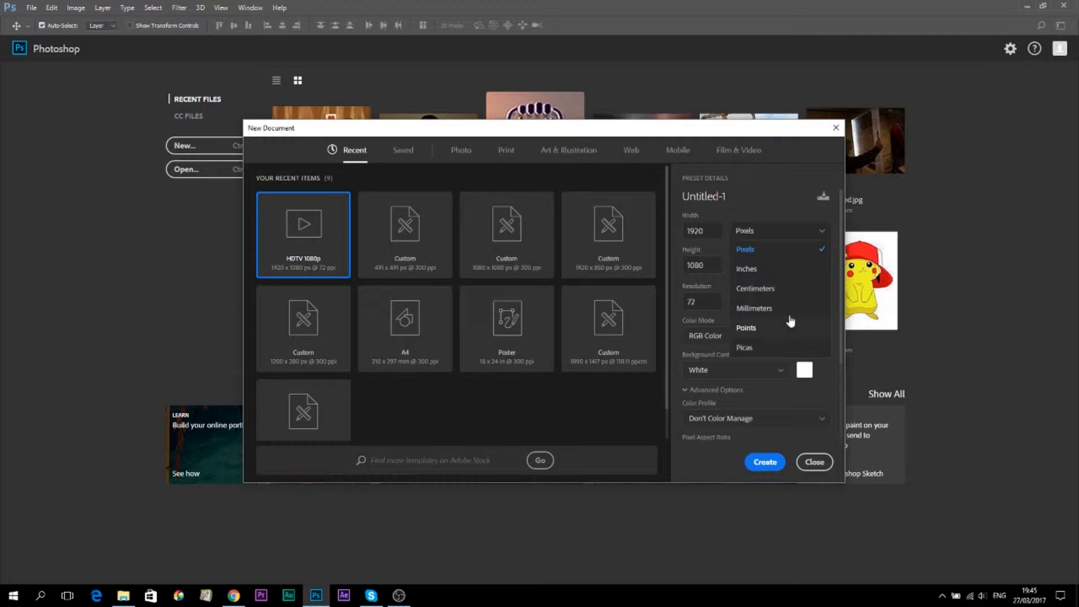
click(792, 157)
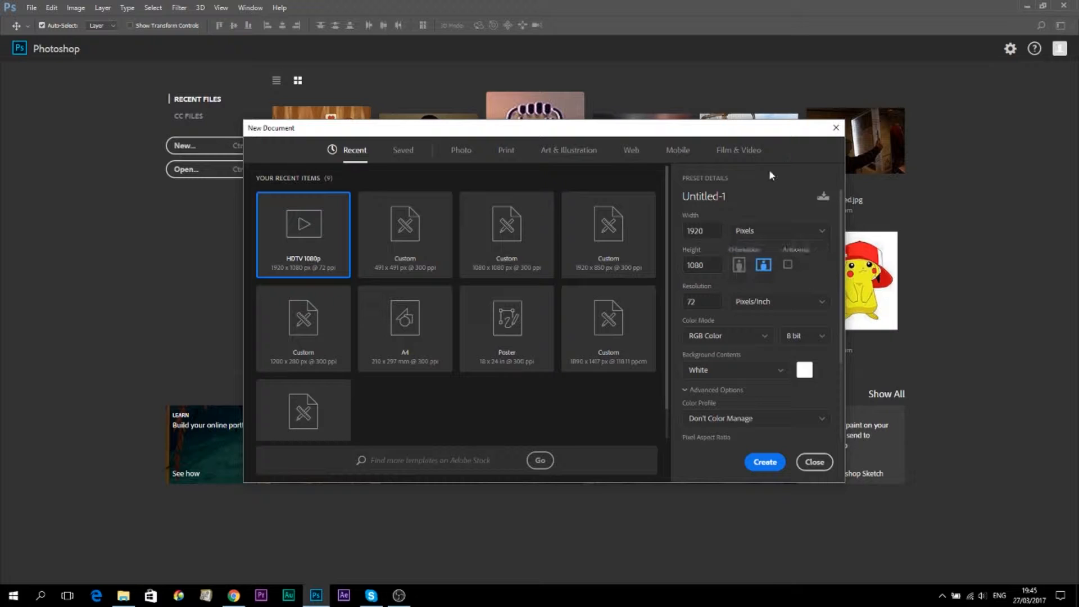
drag(725, 194, 682, 200)
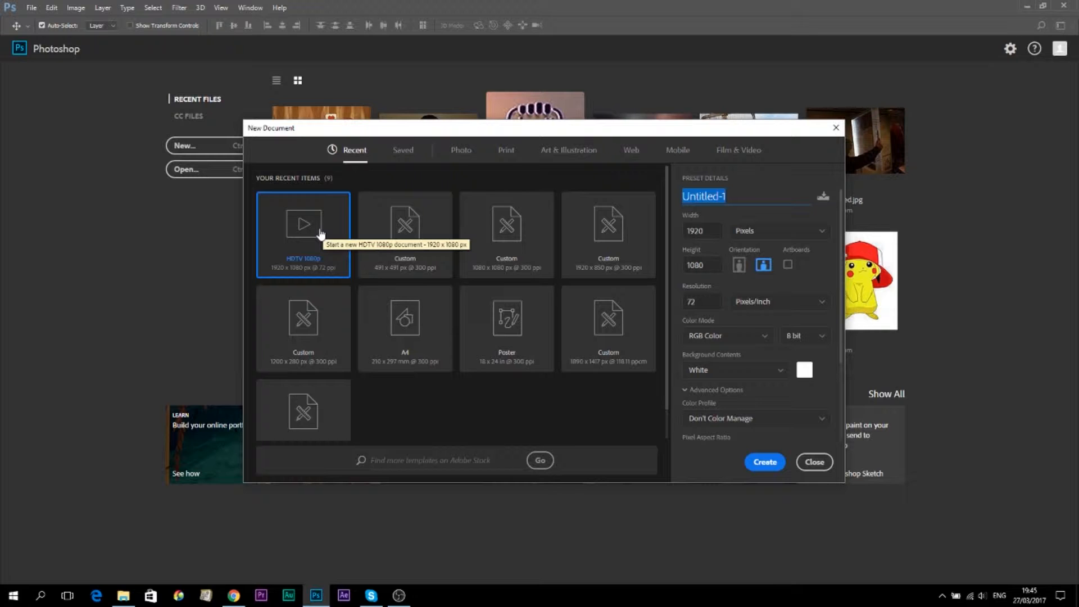
click(731, 150)
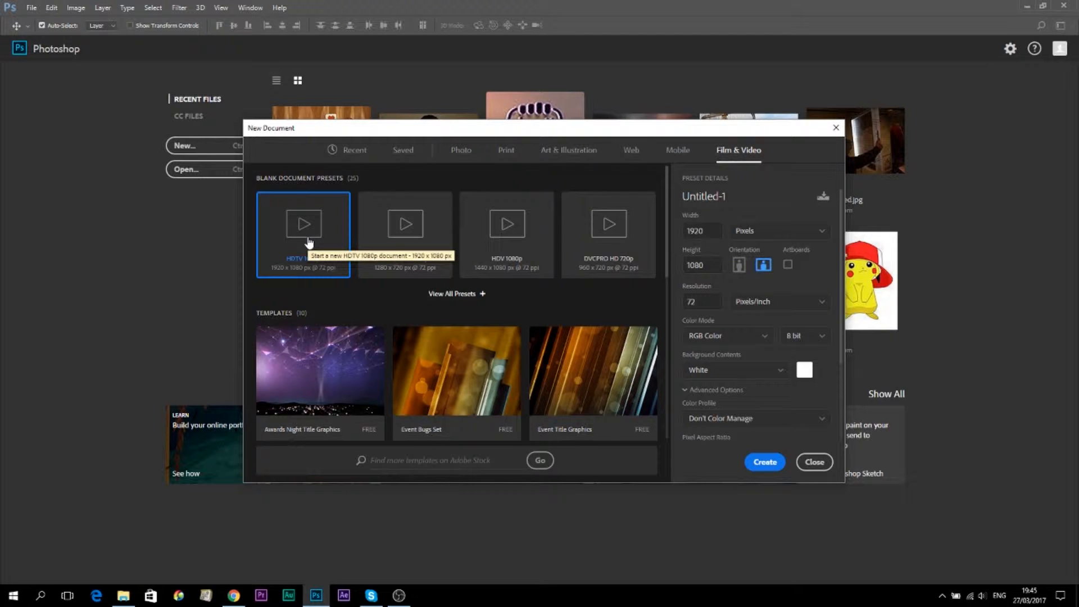
click(679, 151)
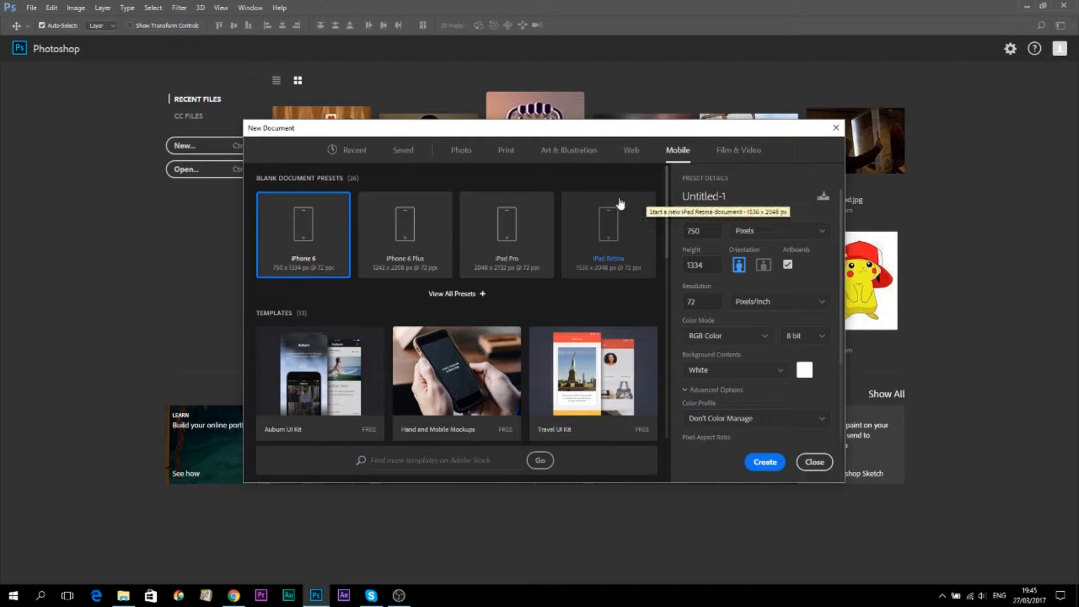
click(631, 150)
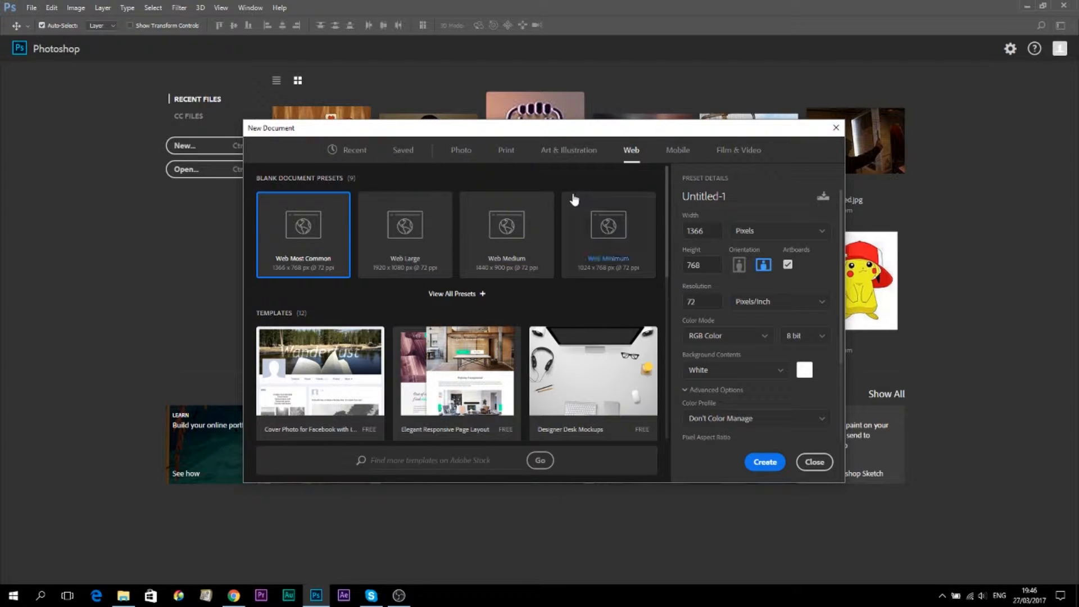
click(740, 149)
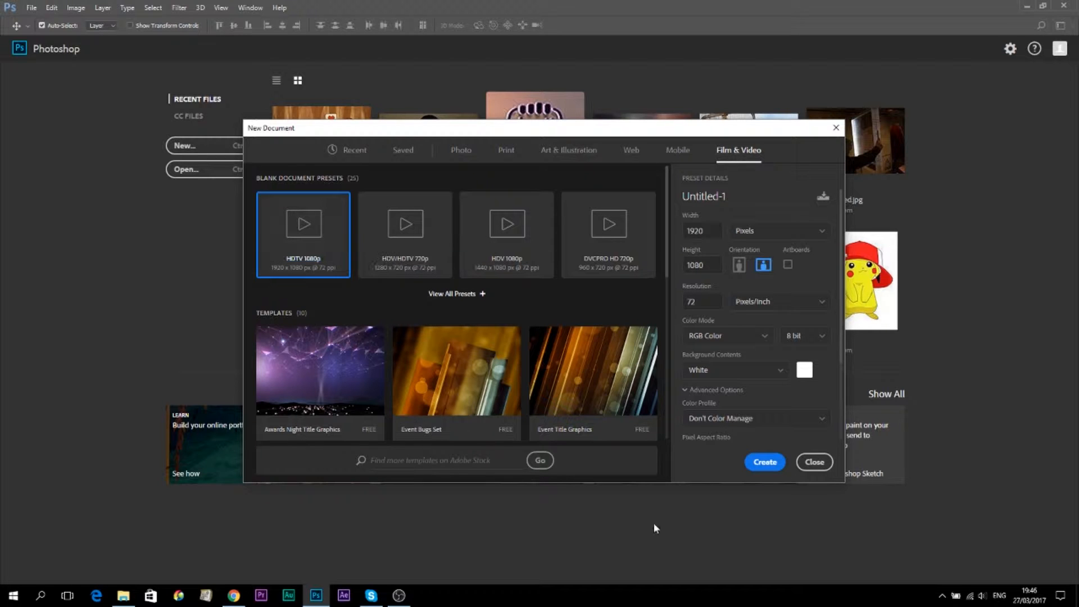
click(750, 463)
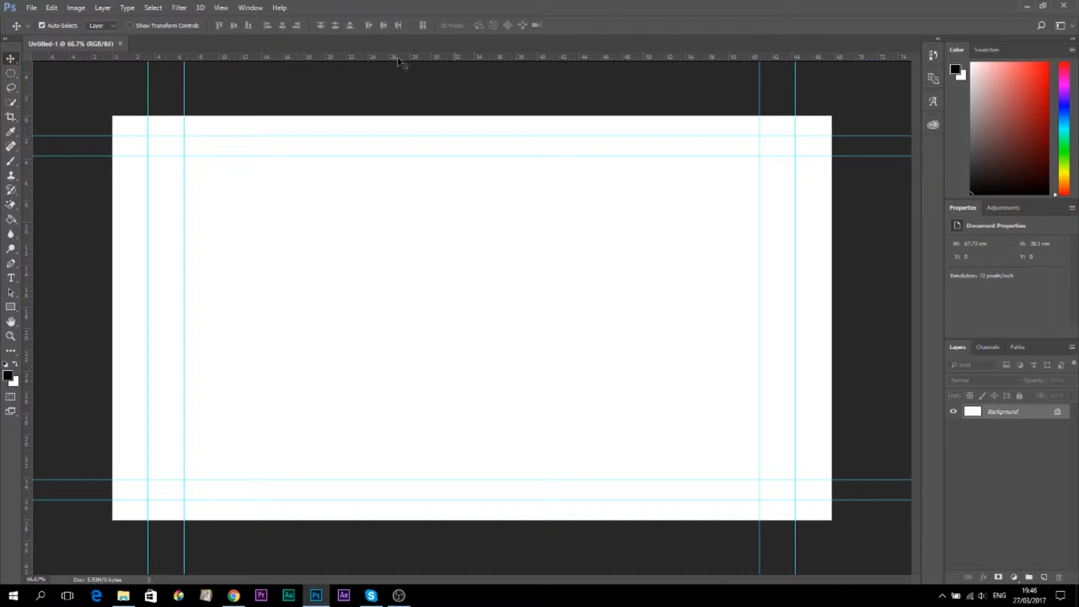
Add a new layer named BG above the Background layer
click(103, 8)
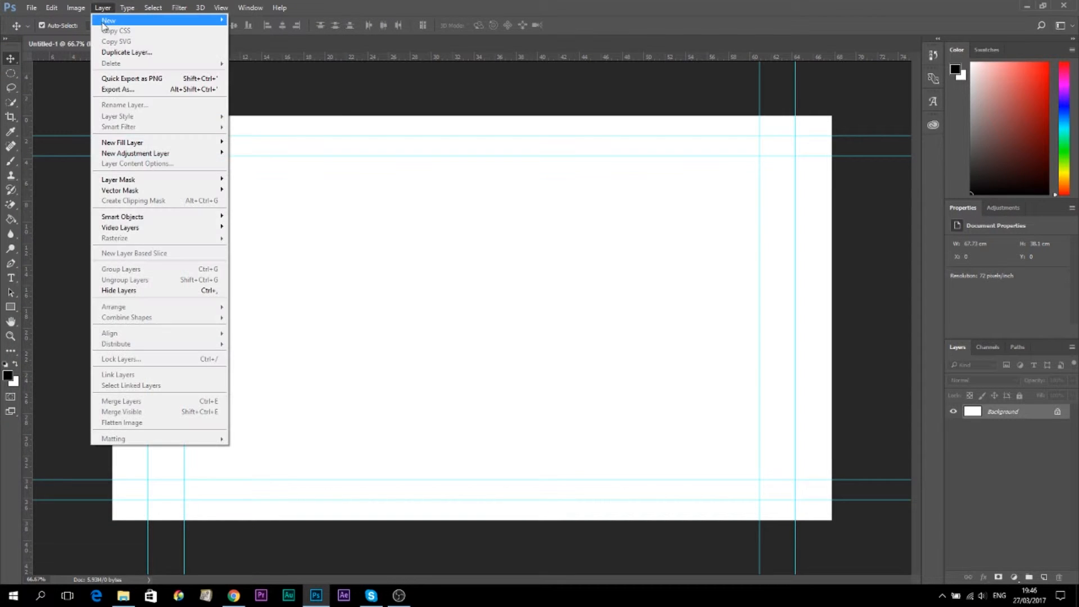
mouse_move(168, 20)
click(253, 21)
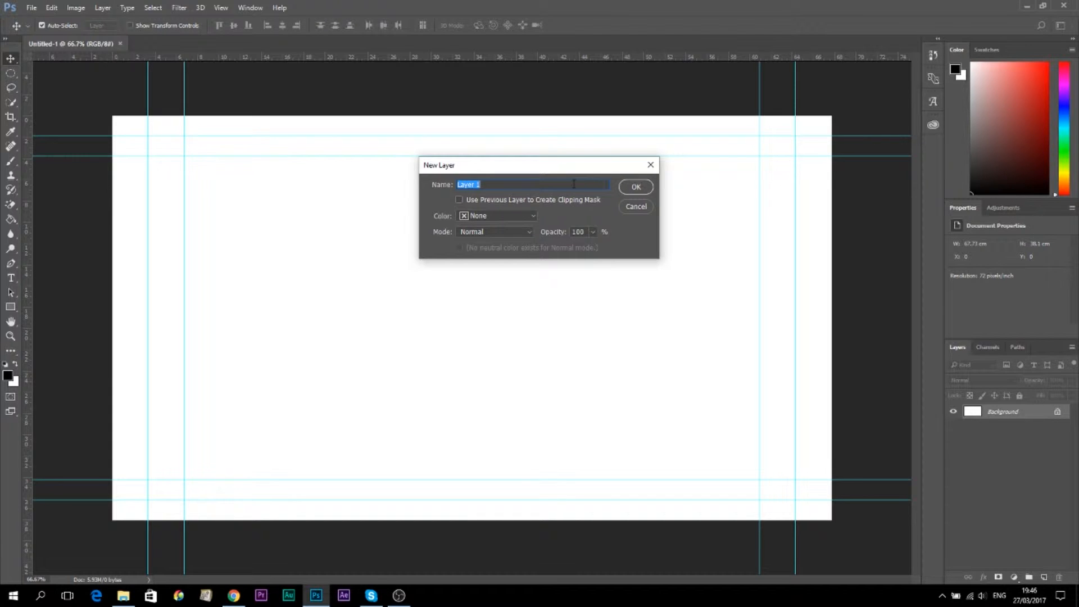
text(BG)
key(Return)
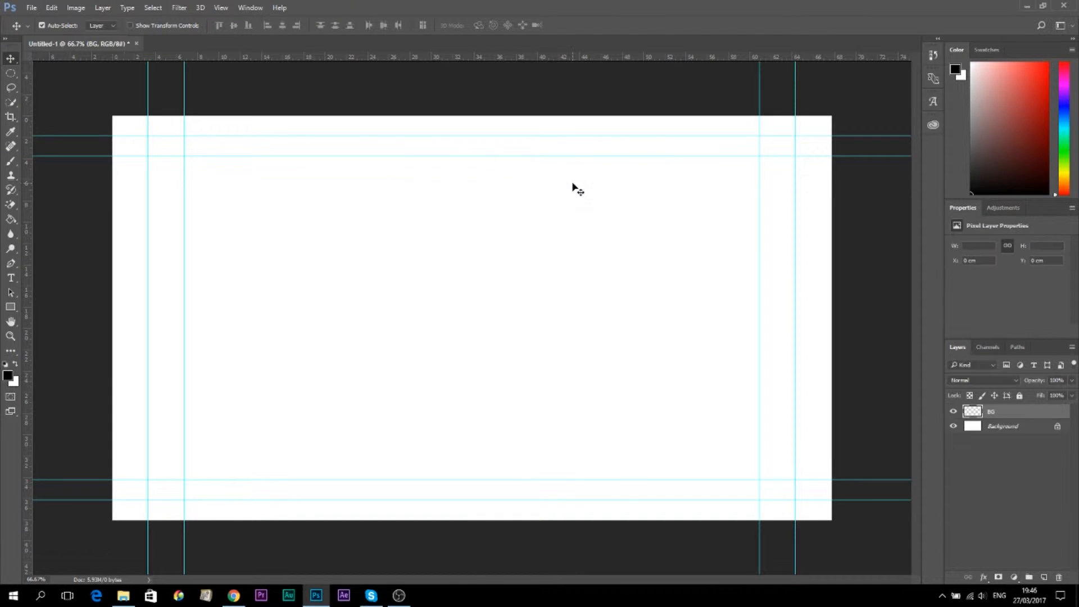
Fill the BG layer with the black foreground colour using the Paint Bucket, and return to the Move tool
click(18, 219)
click(319, 250)
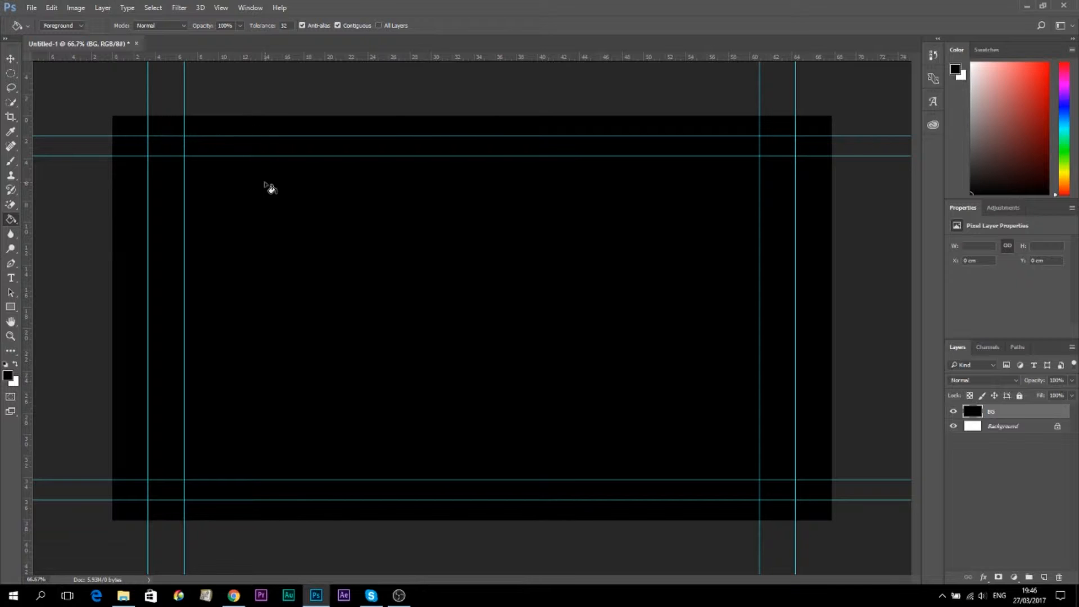
click(10, 60)
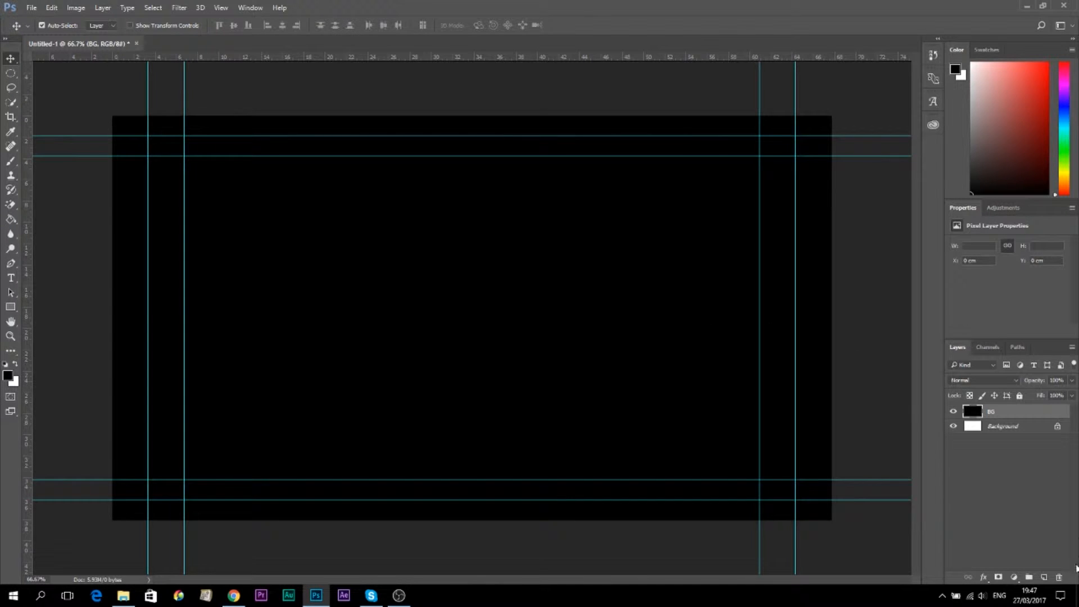
click(1044, 577)
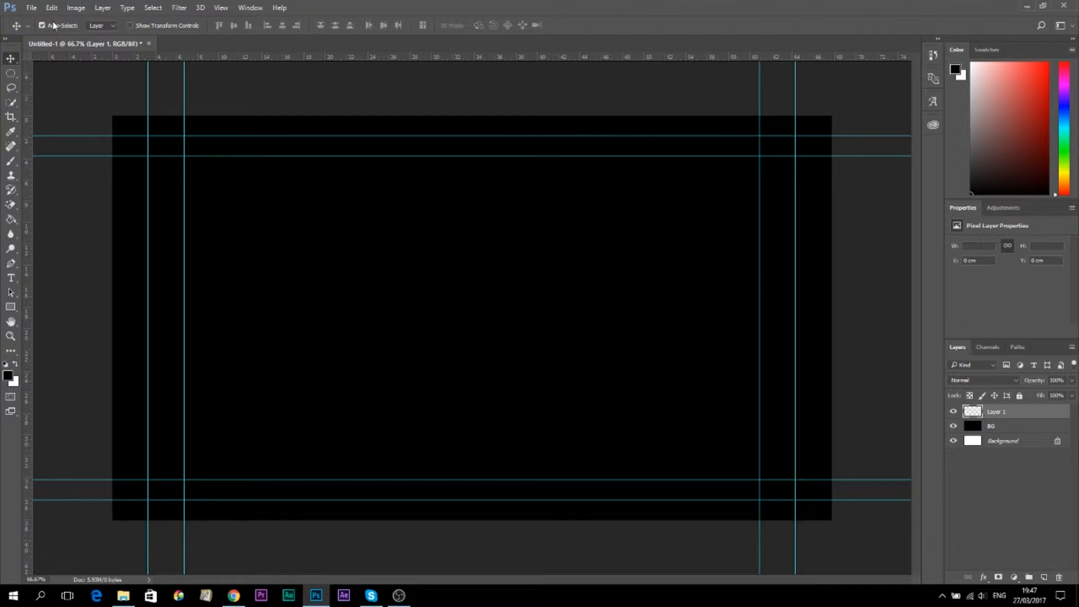
click(29, 11)
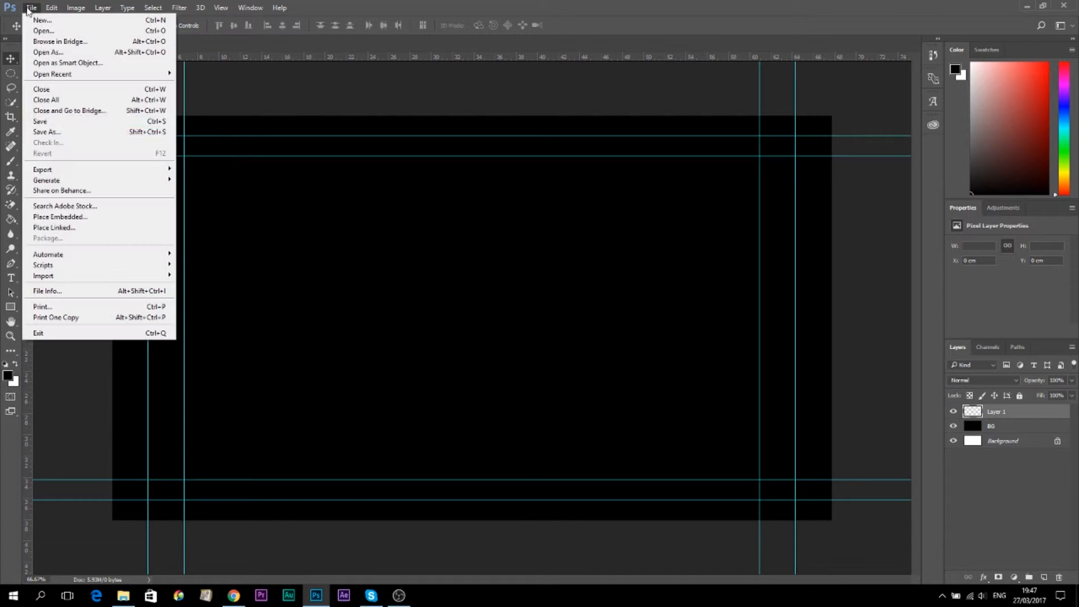
click(74, 216)
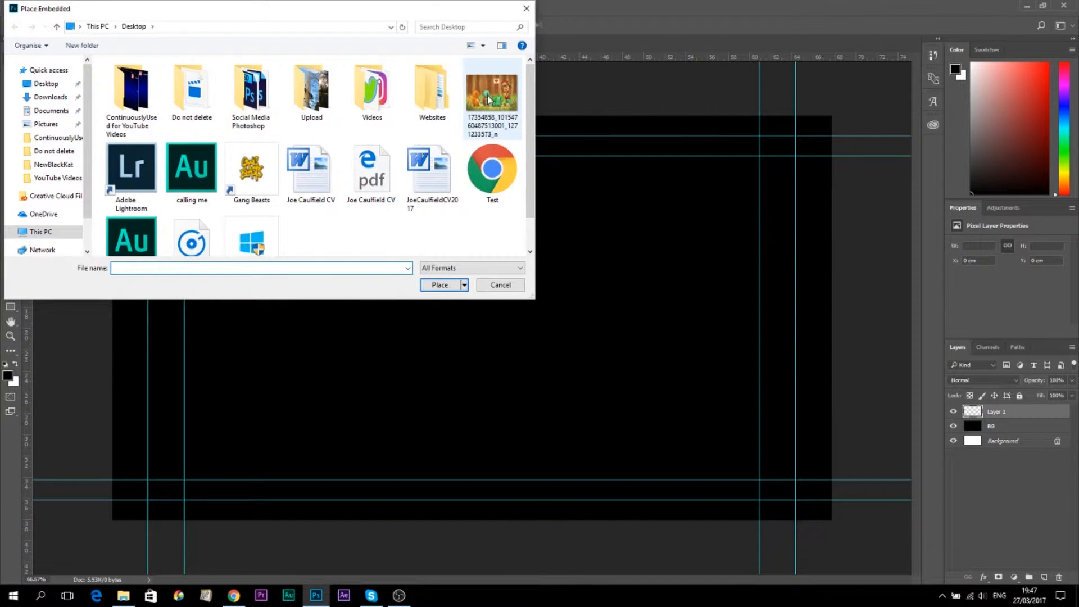
click(489, 100)
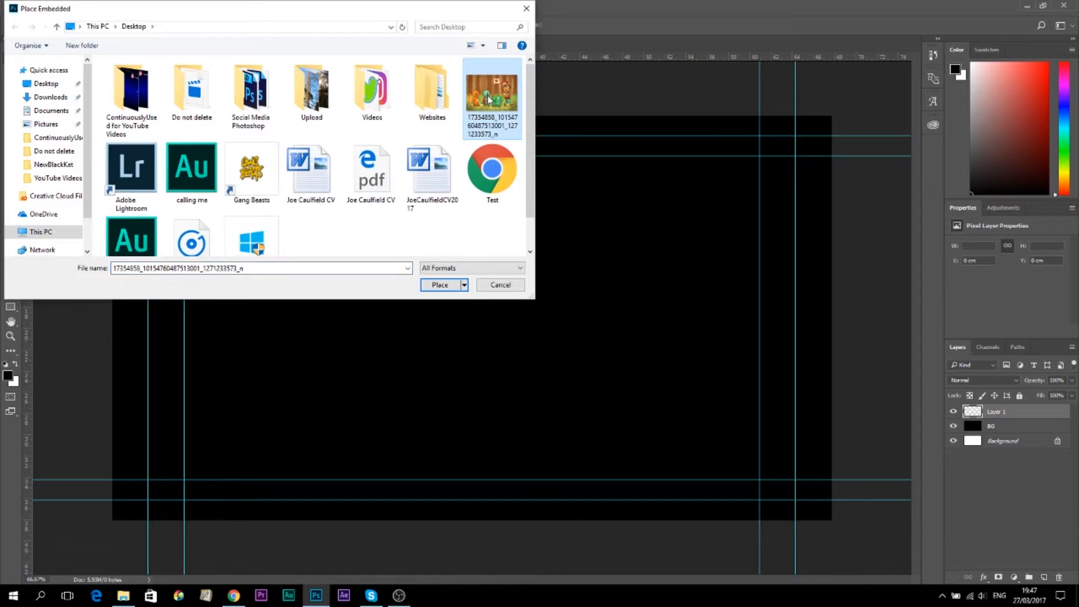
click(440, 285)
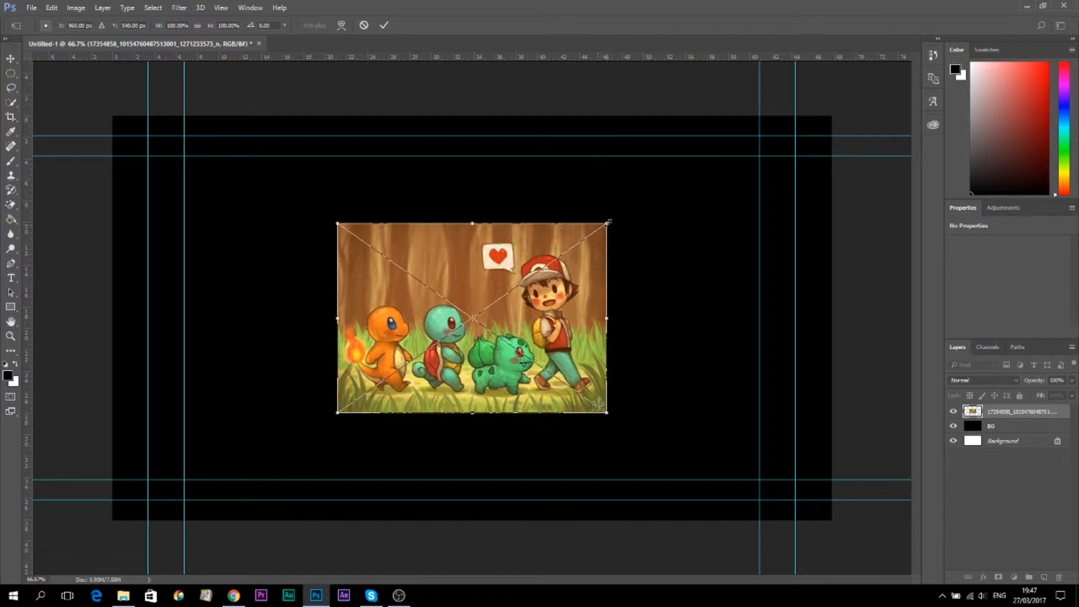
Scale the placed image up to about 279% so it covers the whole canvas, and commit the transform
drag(608, 223, 730, 138)
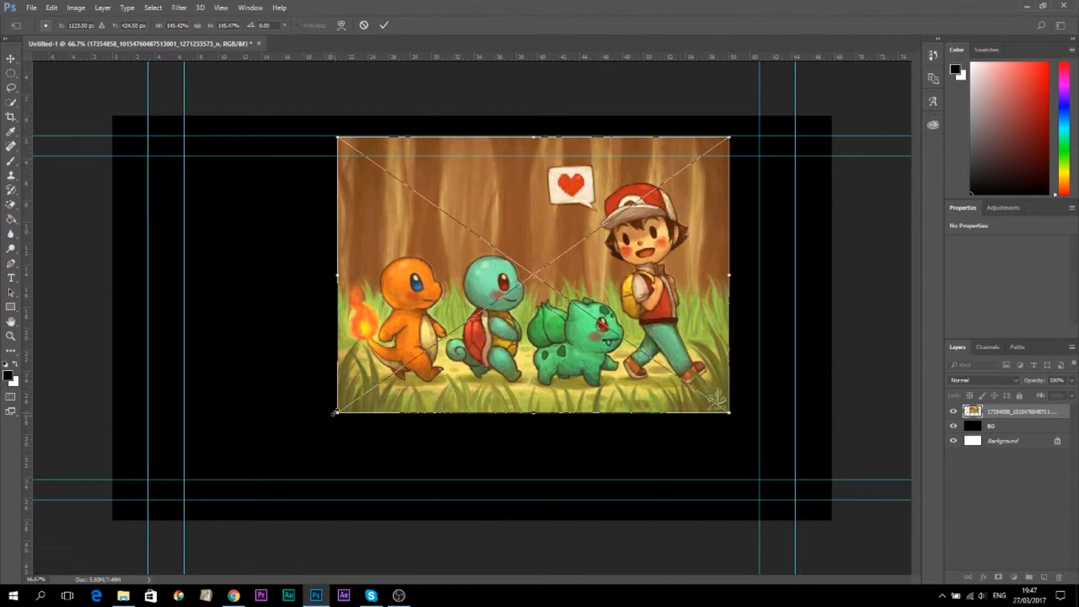
drag(334, 412, 204, 469)
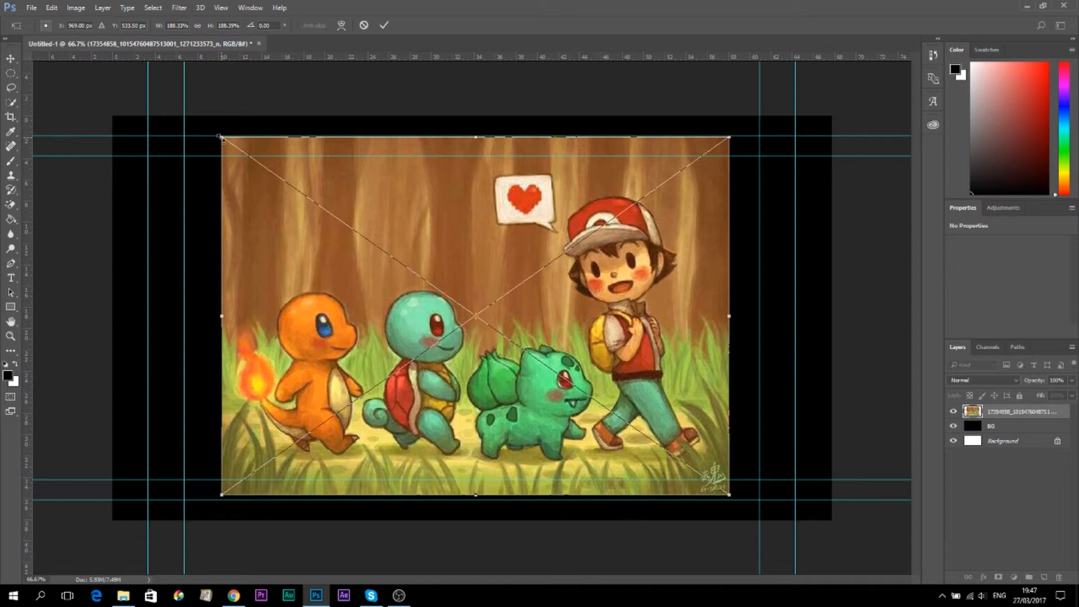
drag(220, 137, 146, 83)
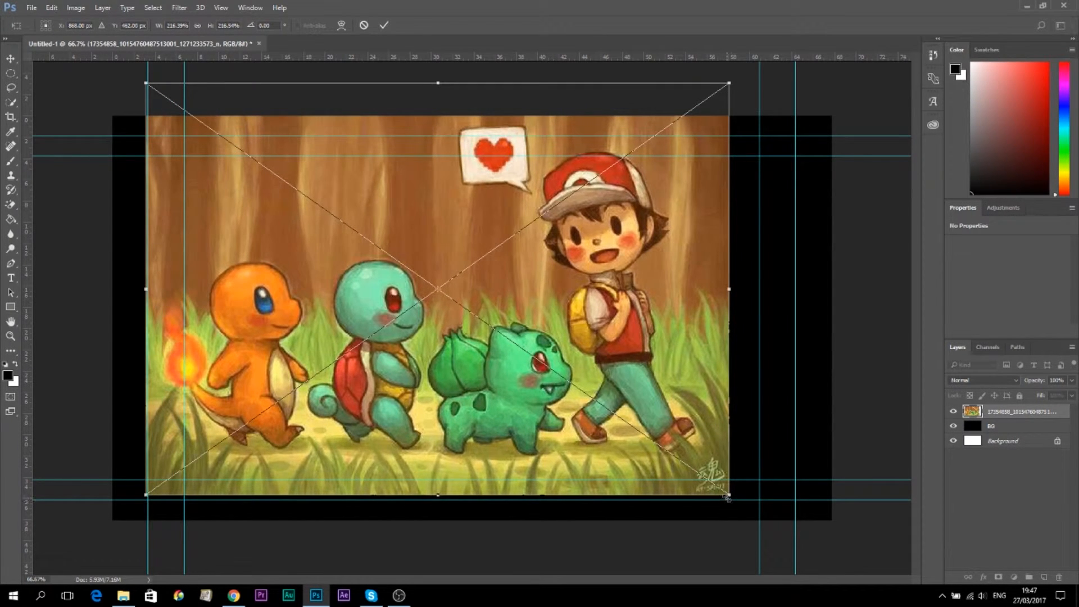
drag(725, 500, 814, 554)
drag(814, 81, 862, 48)
drag(141, 554, 103, 567)
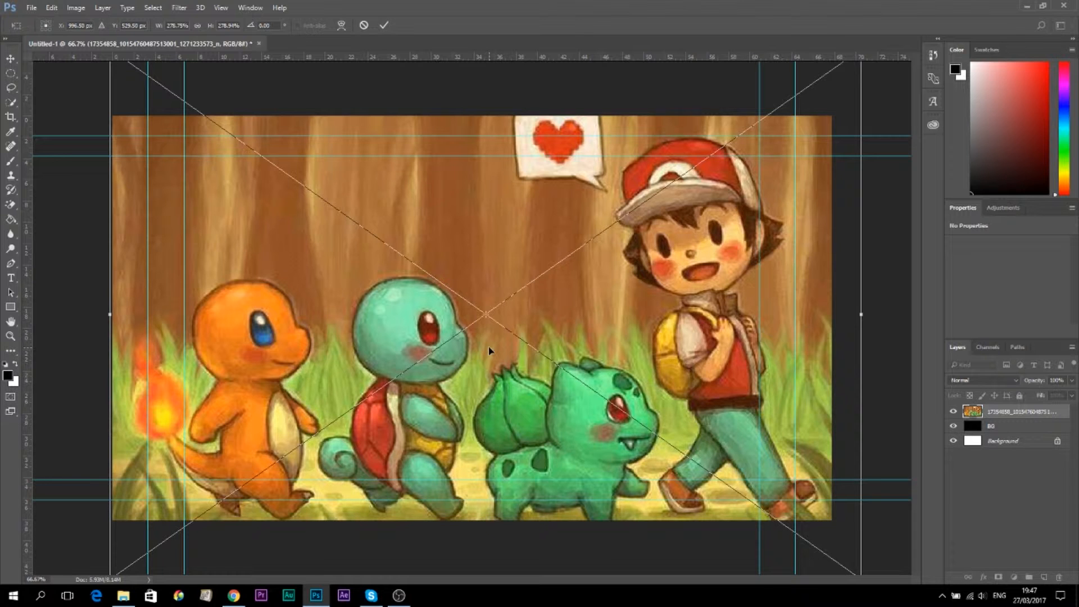
key(Return)
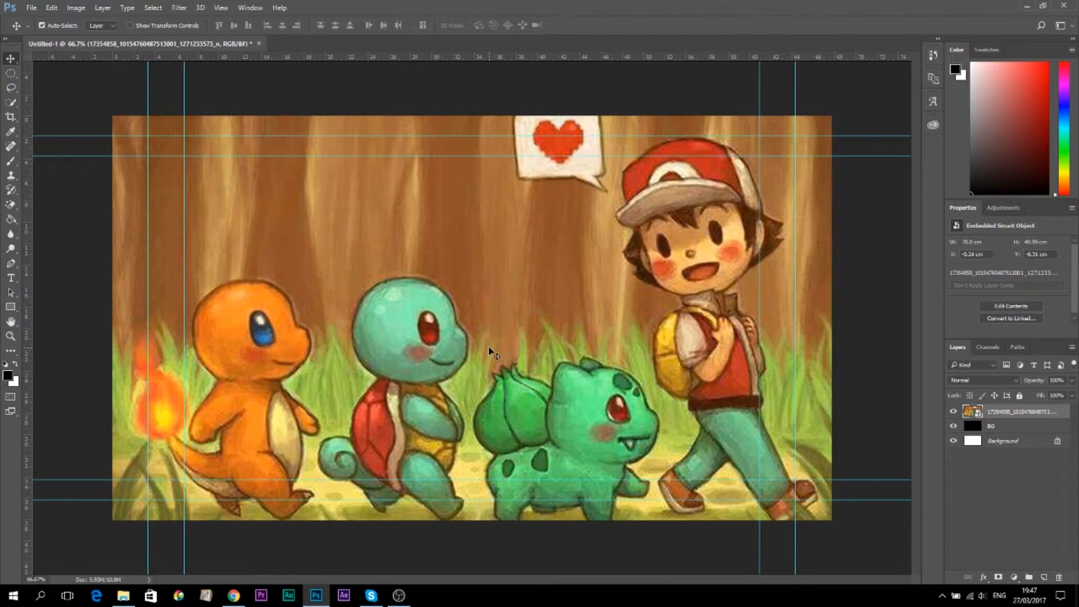
Rasterize the placed image's layer and lock it completely
right_click(1003, 414)
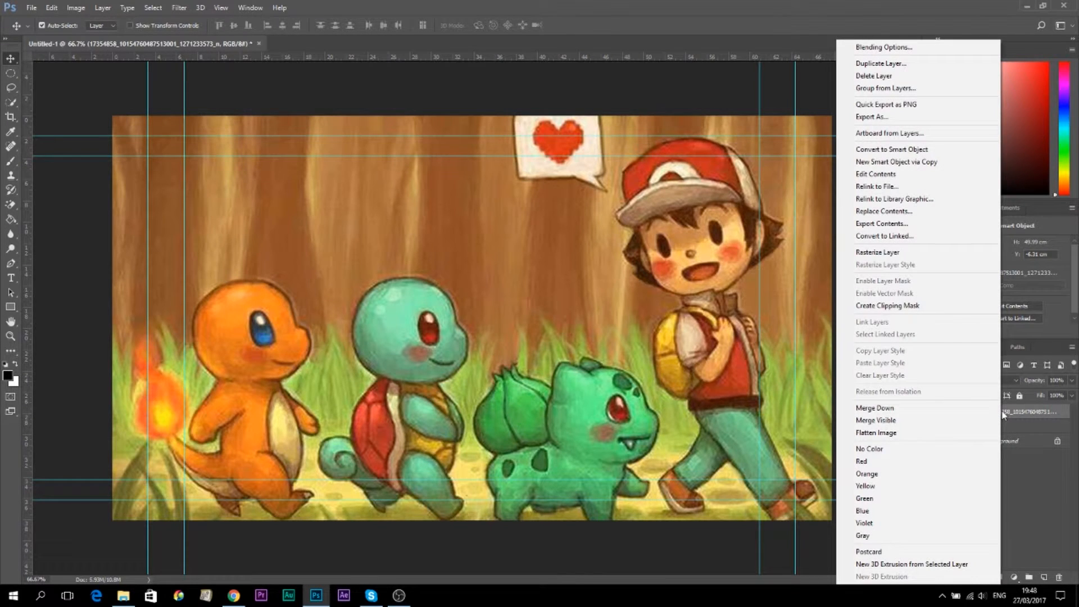
click(924, 257)
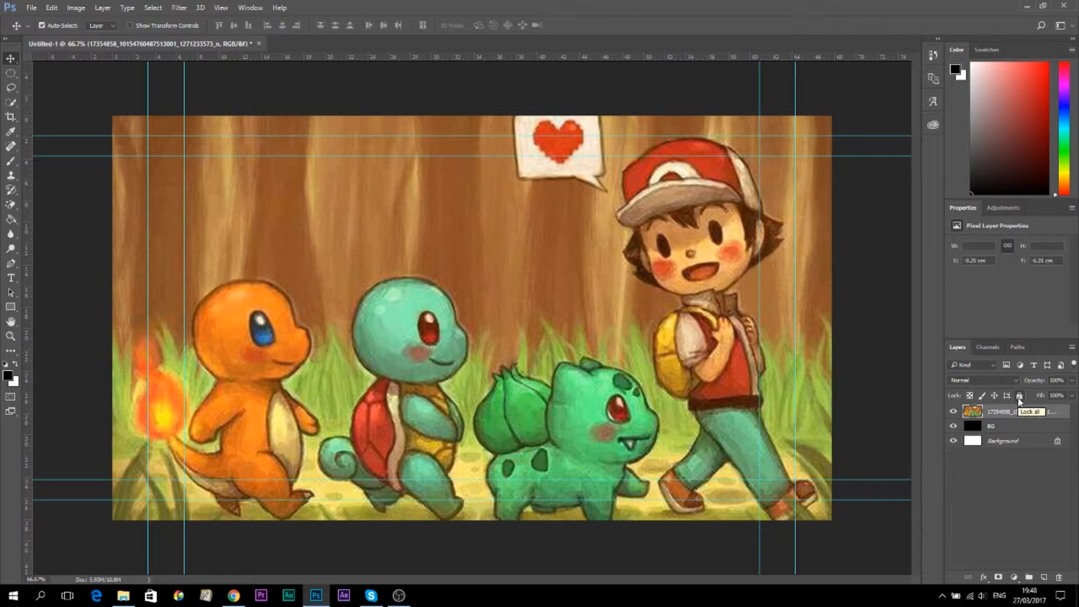
click(1020, 397)
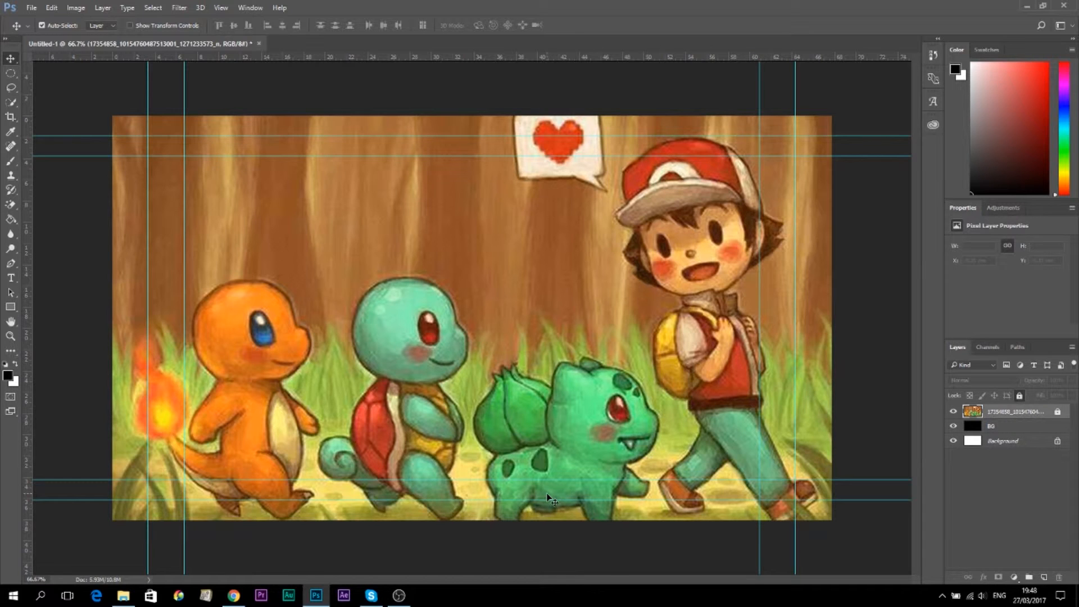
Add the title text POKEMON in University 150 pt across the upper canvas and place it above the orange and blue characters
click(11, 278)
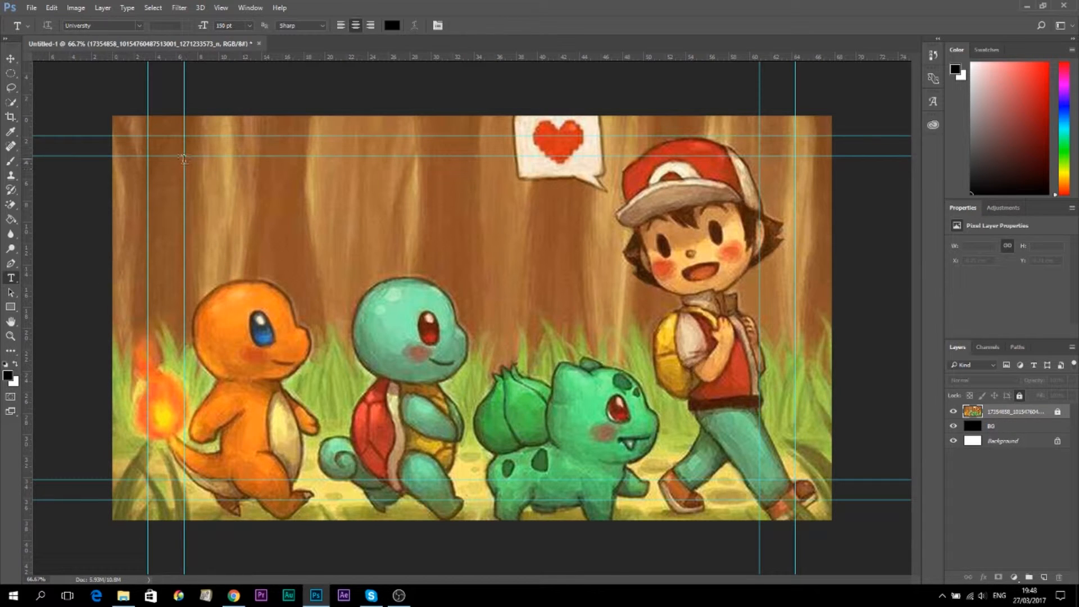
drag(186, 162, 795, 318)
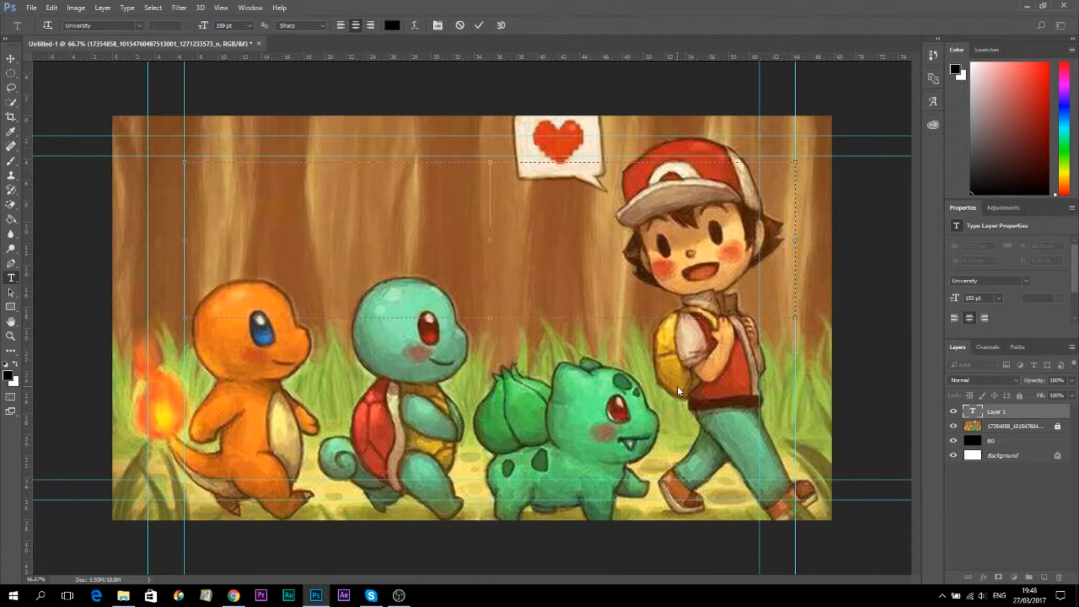
text(POKé)
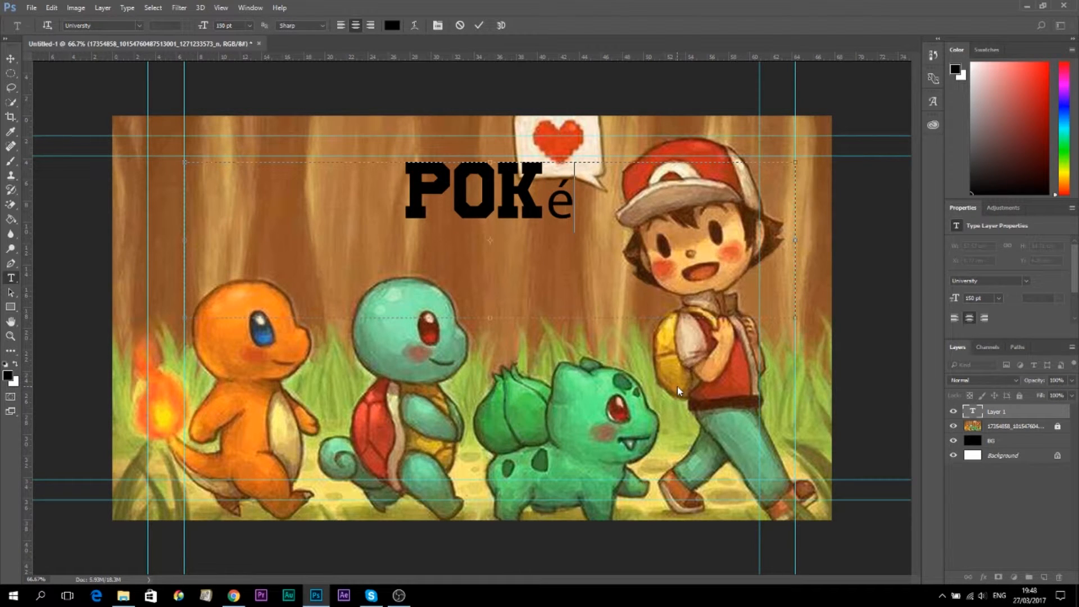
key(BackSpace)
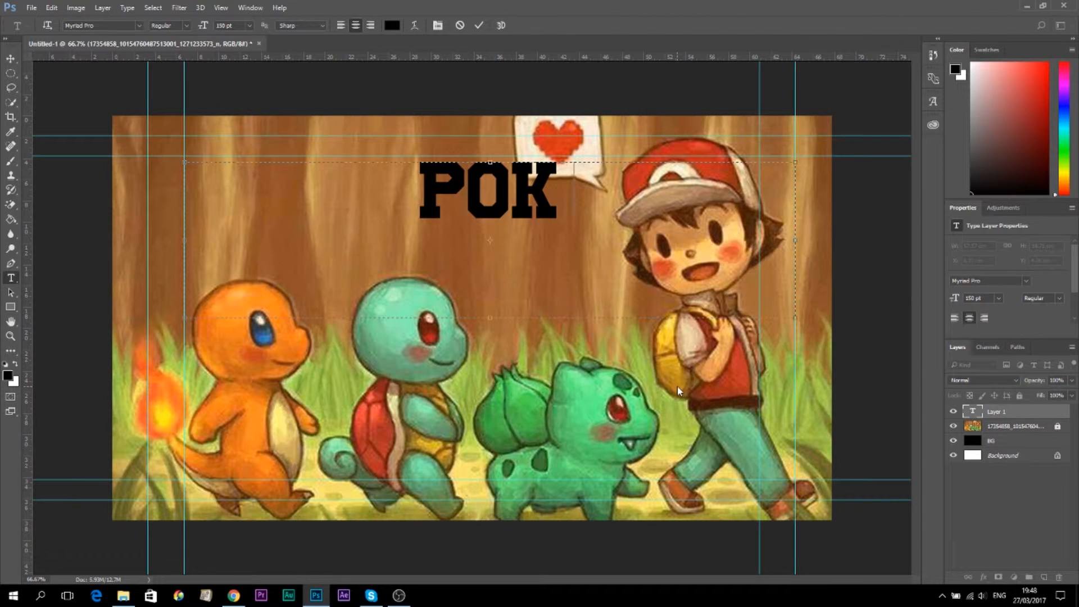
text(E)
key(BackSpace)
text(e)
key(BackSpace)
key(shift+Left)
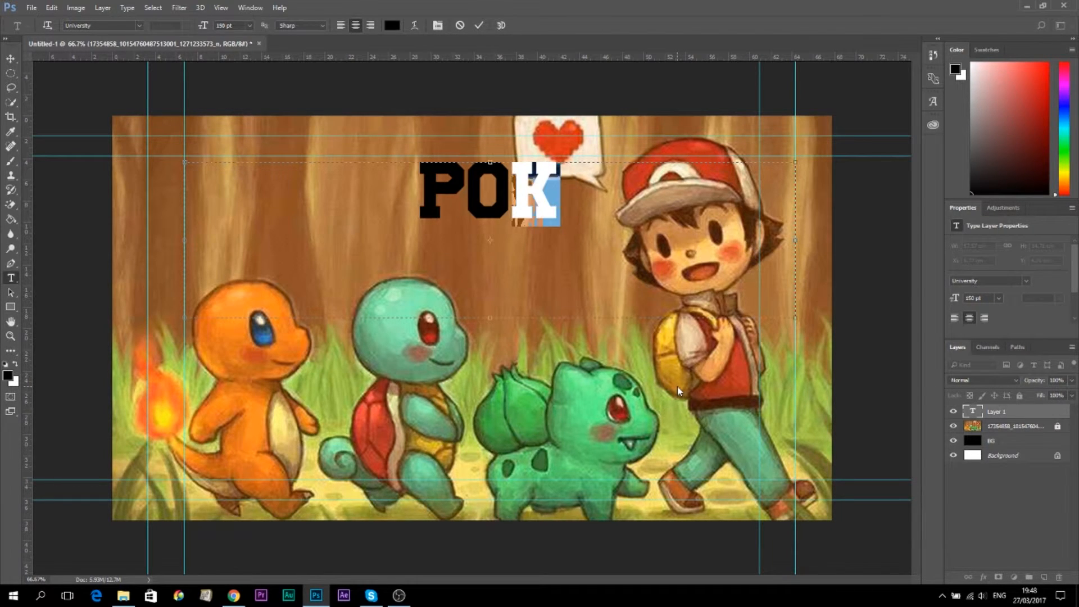
key(Right)
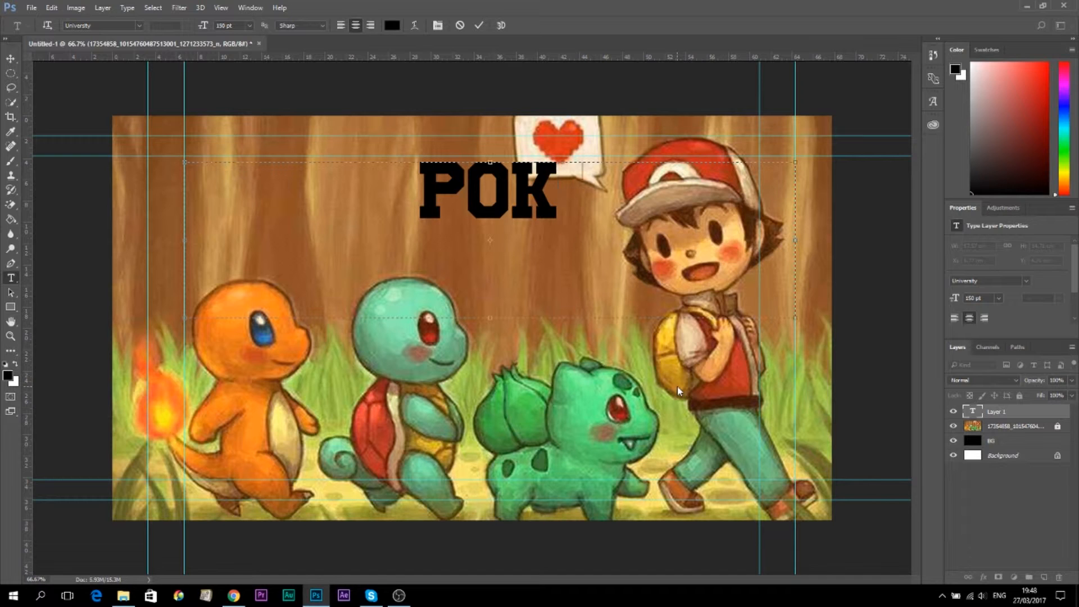
text(EMON)
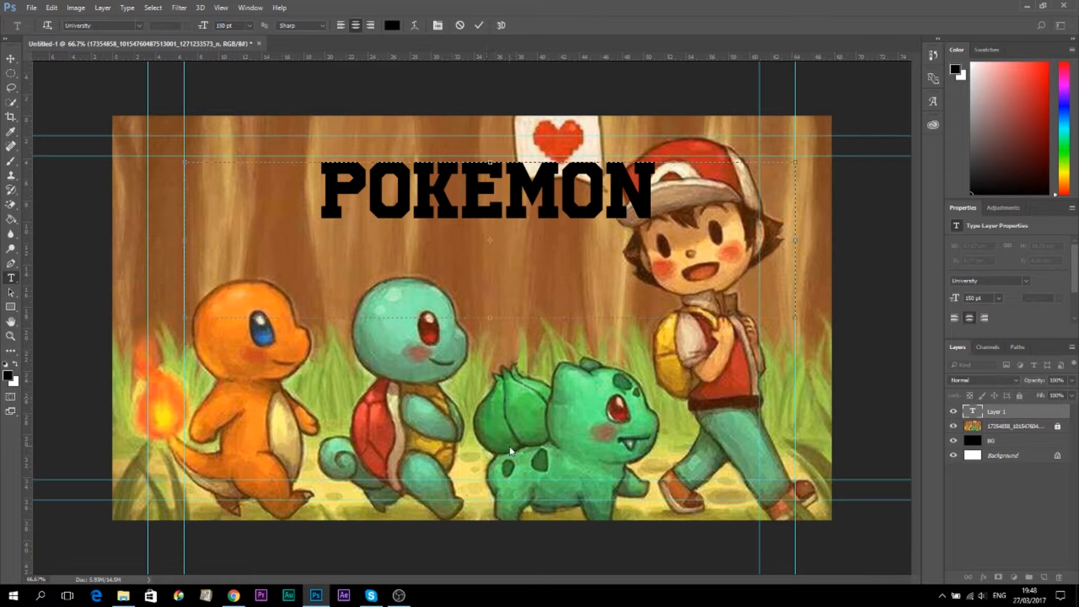
click(12, 63)
drag(506, 208, 385, 235)
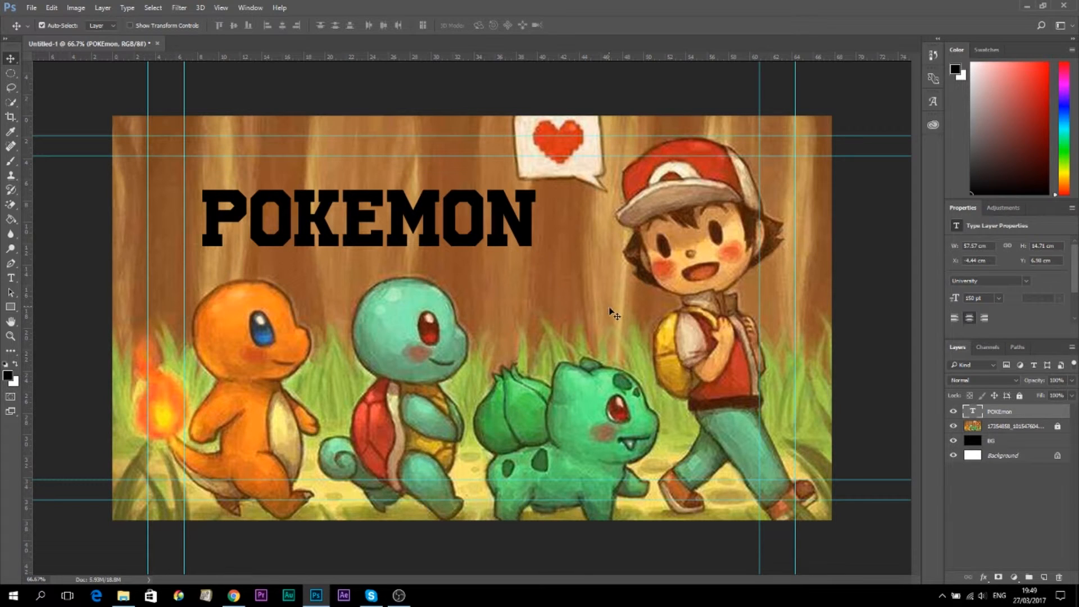
Duplicate the title text layer as Pokemon1 and hide the copy
right_click(1027, 413)
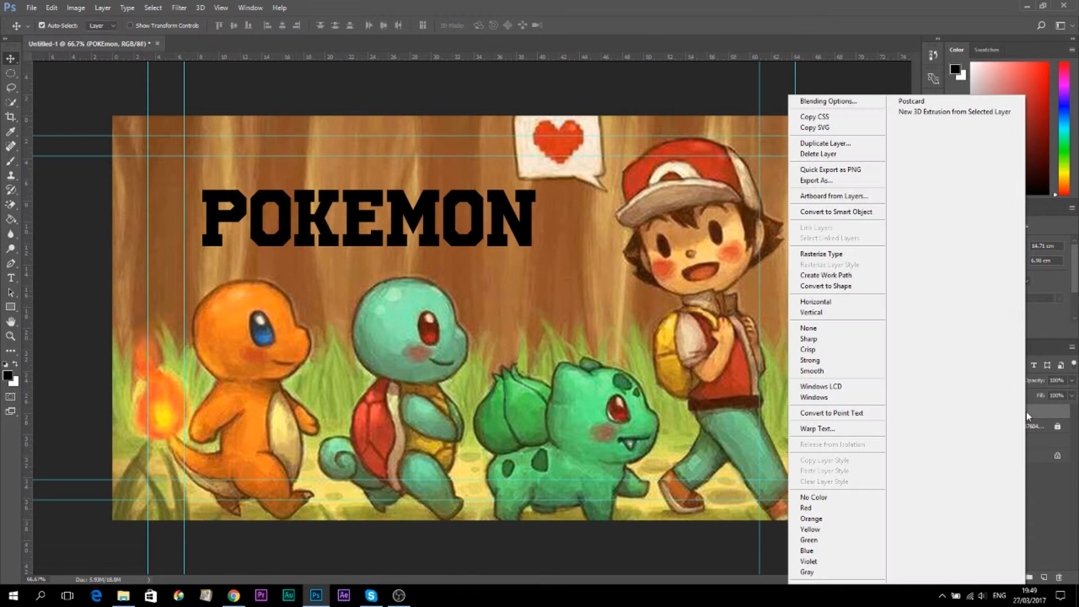
click(852, 148)
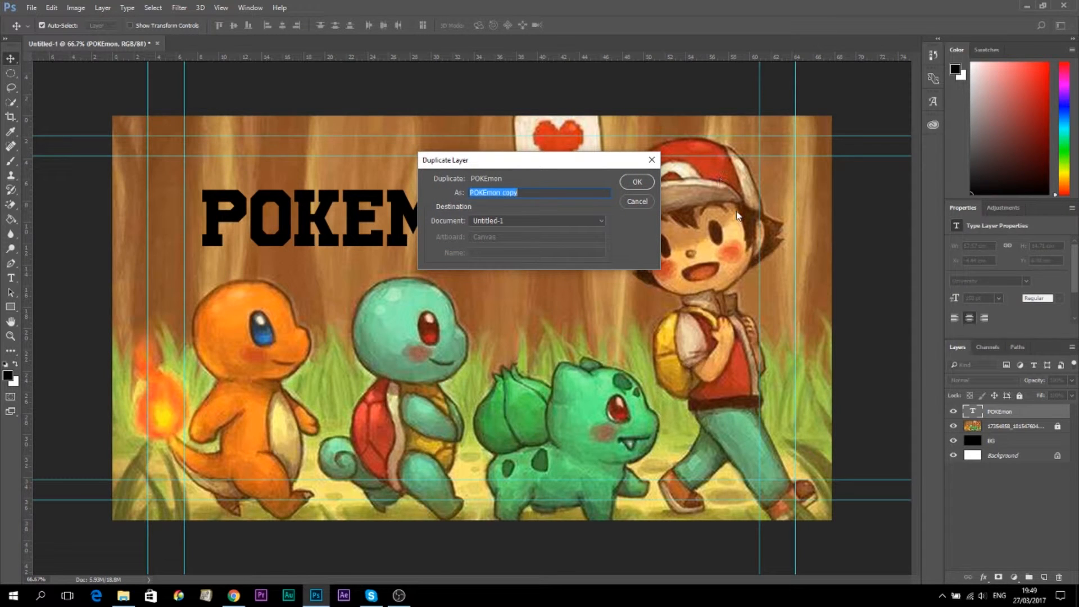
text(Pokemon1)
key(Return)
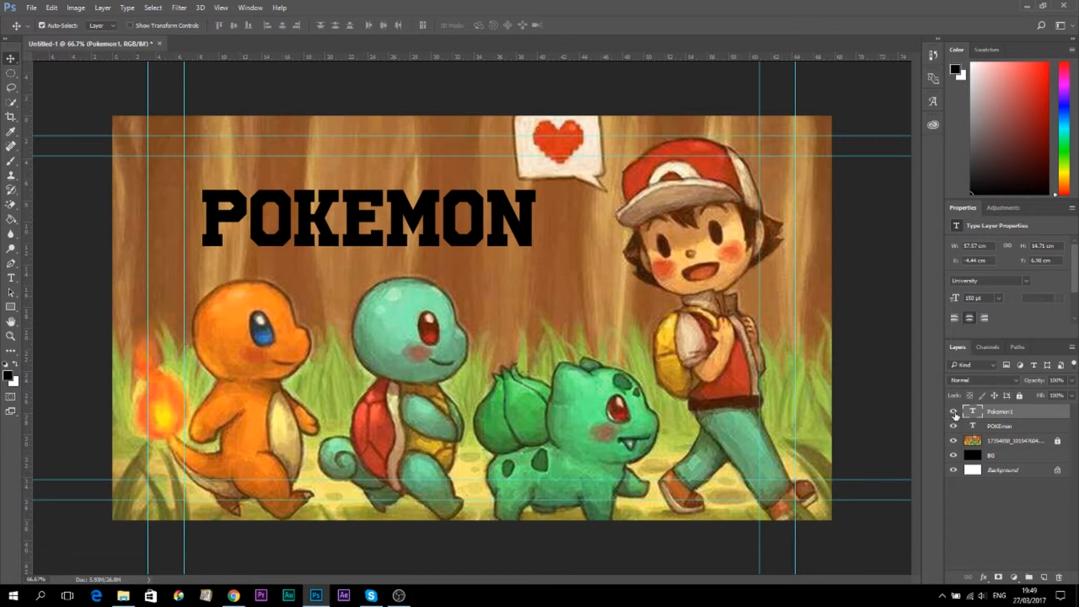
click(954, 412)
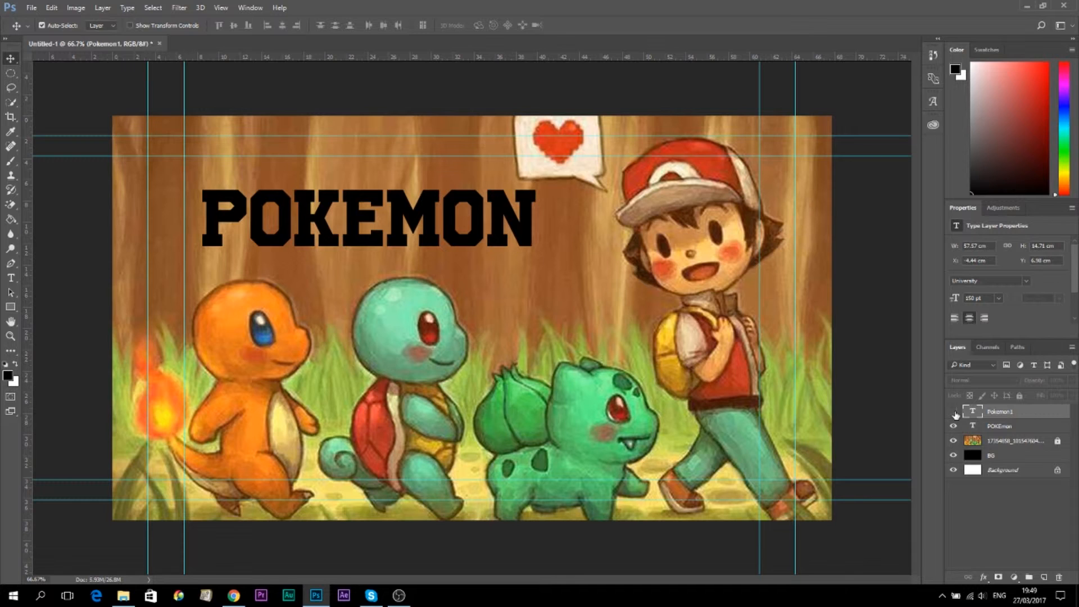
Give the original POKEmon text layer a drop shadow with distance 10 px, spread 9% and size 0 px
click(1012, 429)
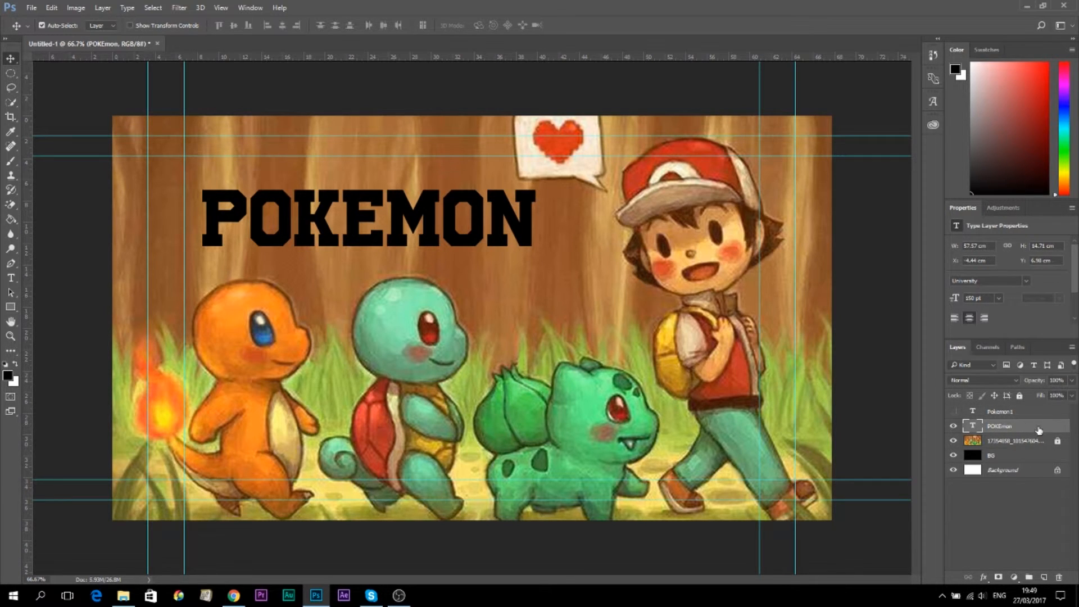
click(983, 577)
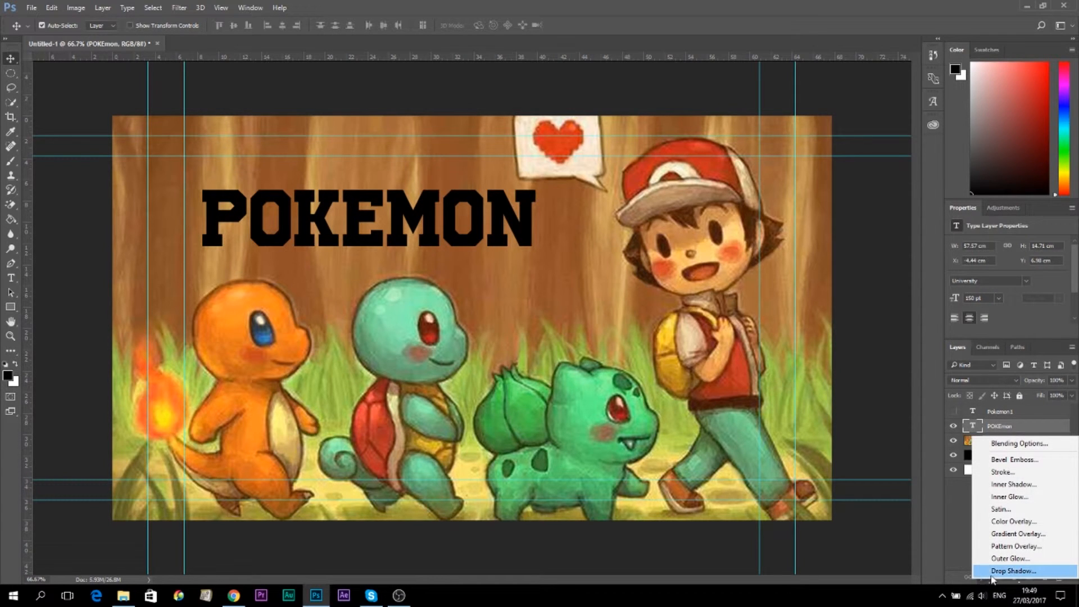
click(1000, 570)
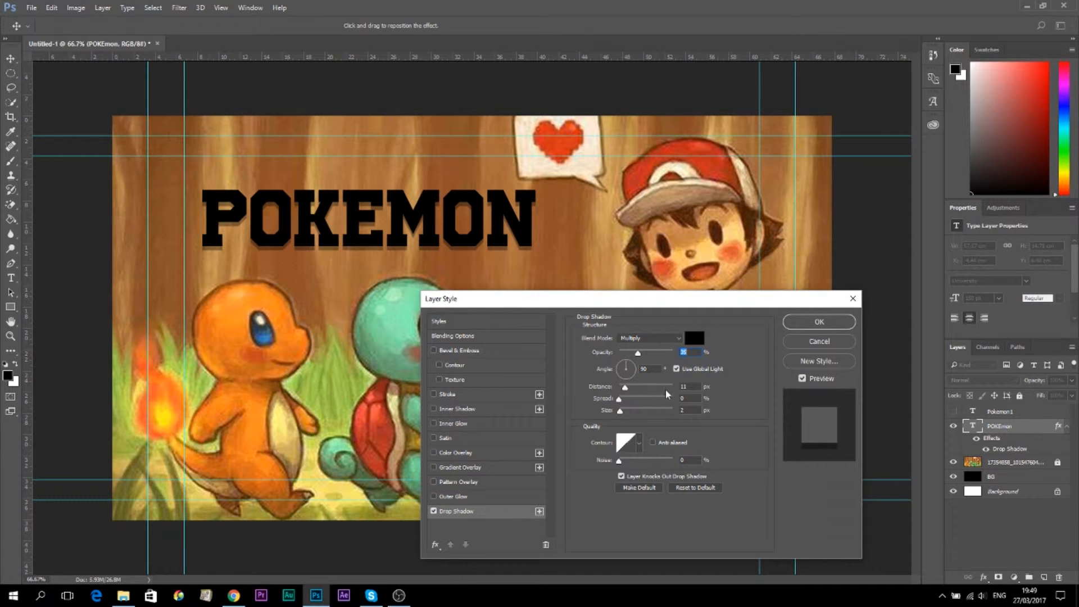
click(683, 387)
text(10)
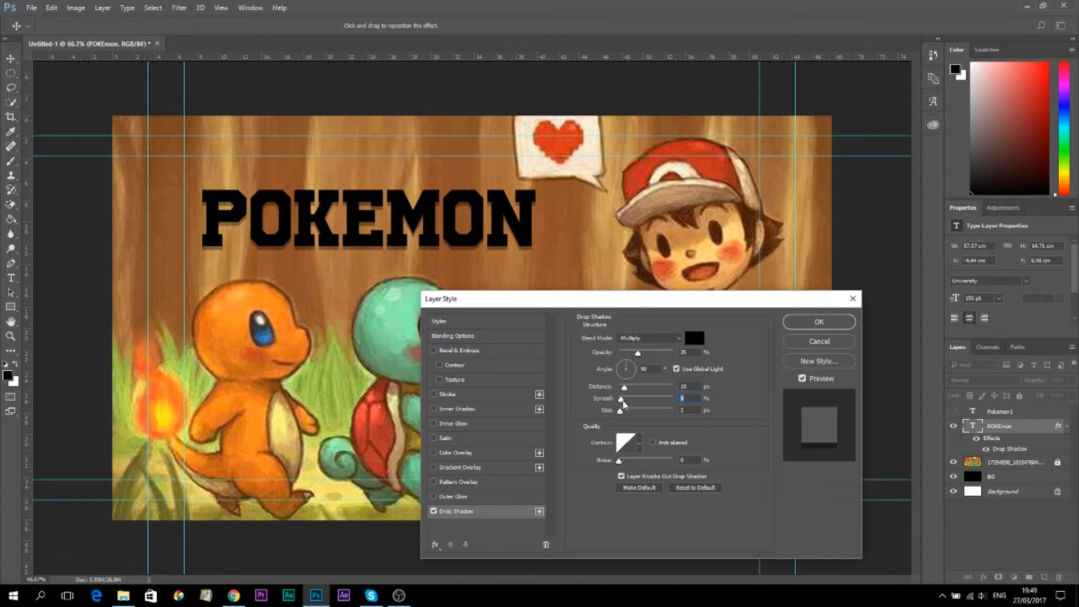
mouse_move(619, 399)
mouse_down()
mouse_move(635, 400)
mouse_move(622, 411)
mouse_move(650, 412)
mouse_move(618, 419)
mouse_up()
Enable a stroke on the POKEmon text and sample its colour, orange fc8f28, from the orange character's head
click(434, 394)
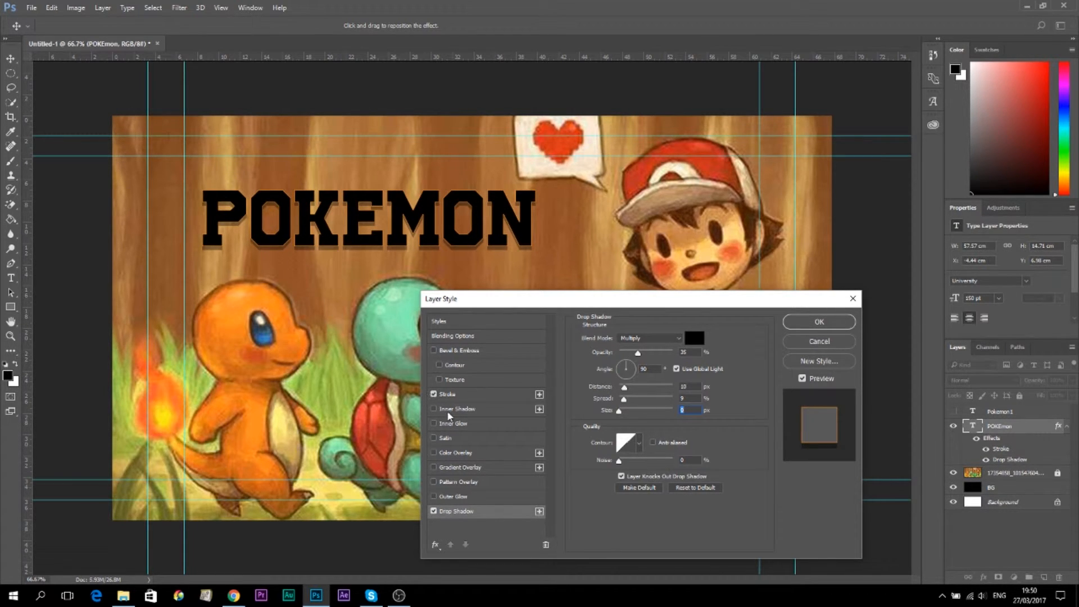
click(469, 397)
click(597, 424)
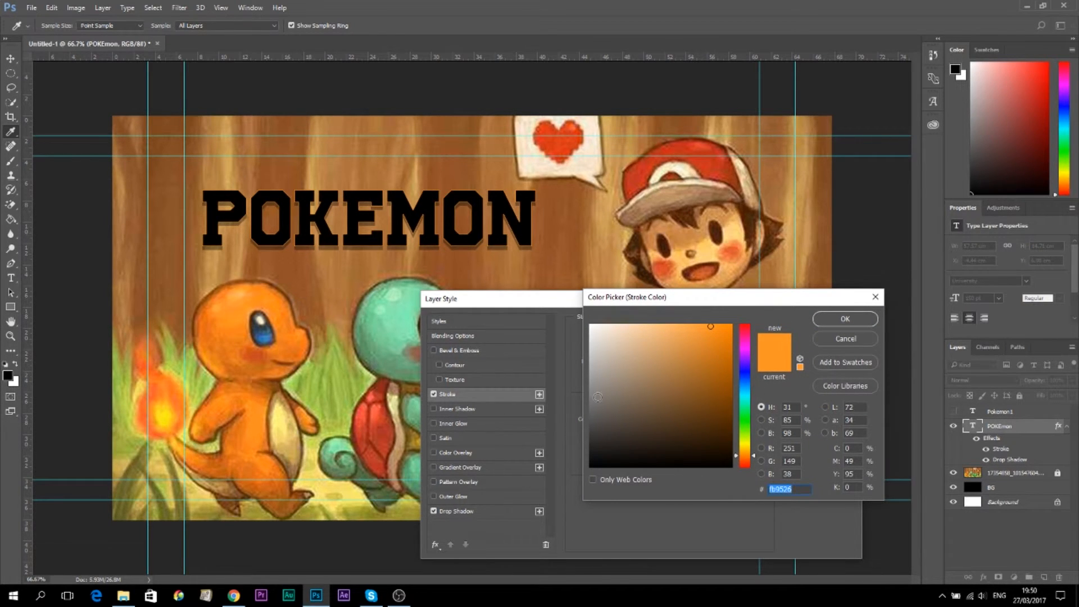
click(855, 325)
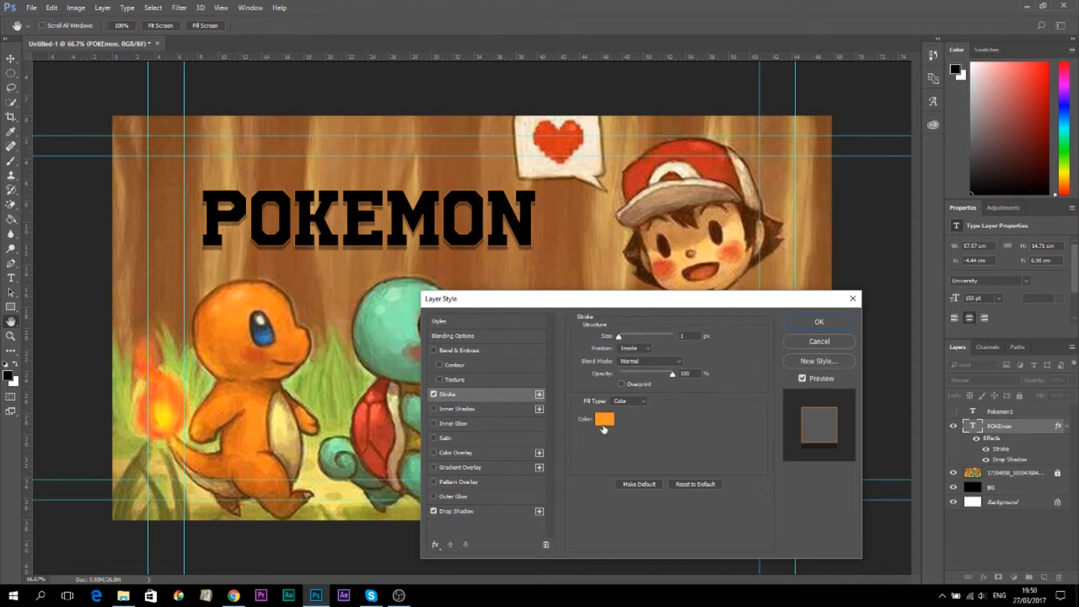
click(604, 422)
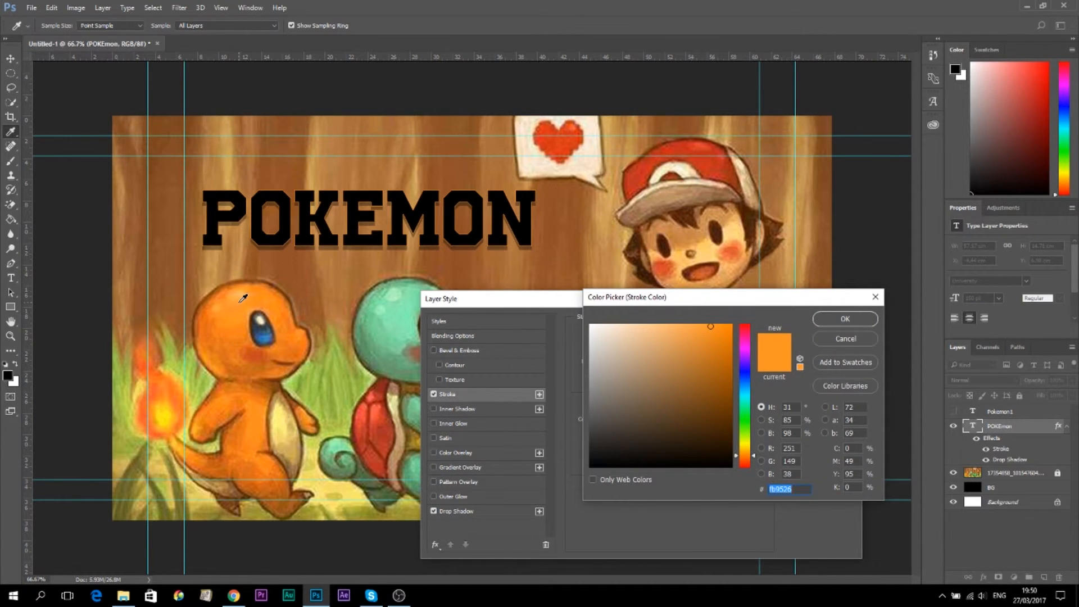
click(243, 304)
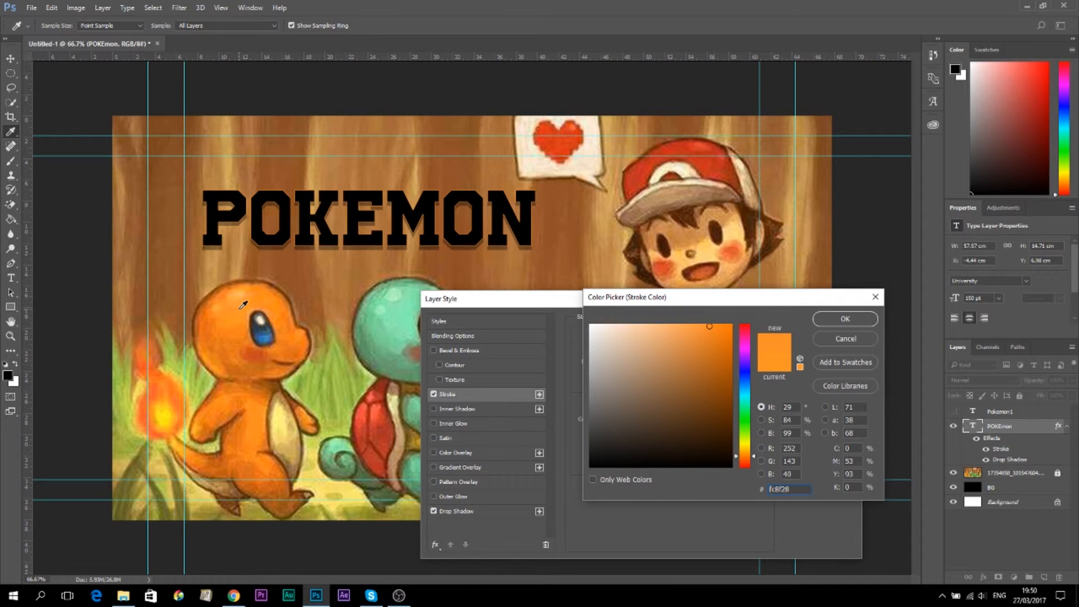
click(861, 320)
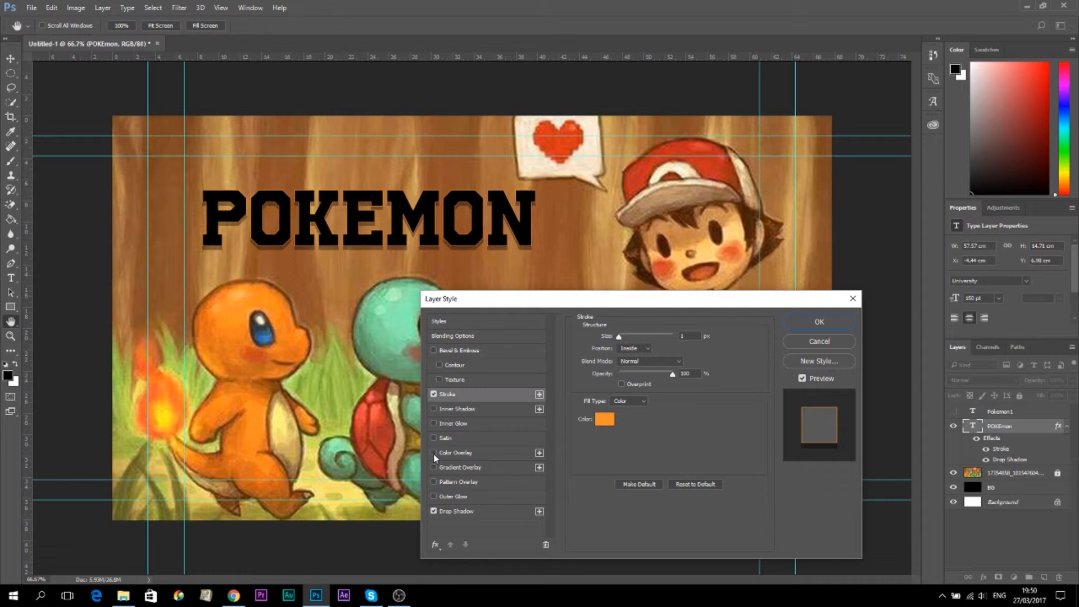
Add a colour overlay in red c02f1a sampled from the trainer's cap and apply the layer style
click(455, 456)
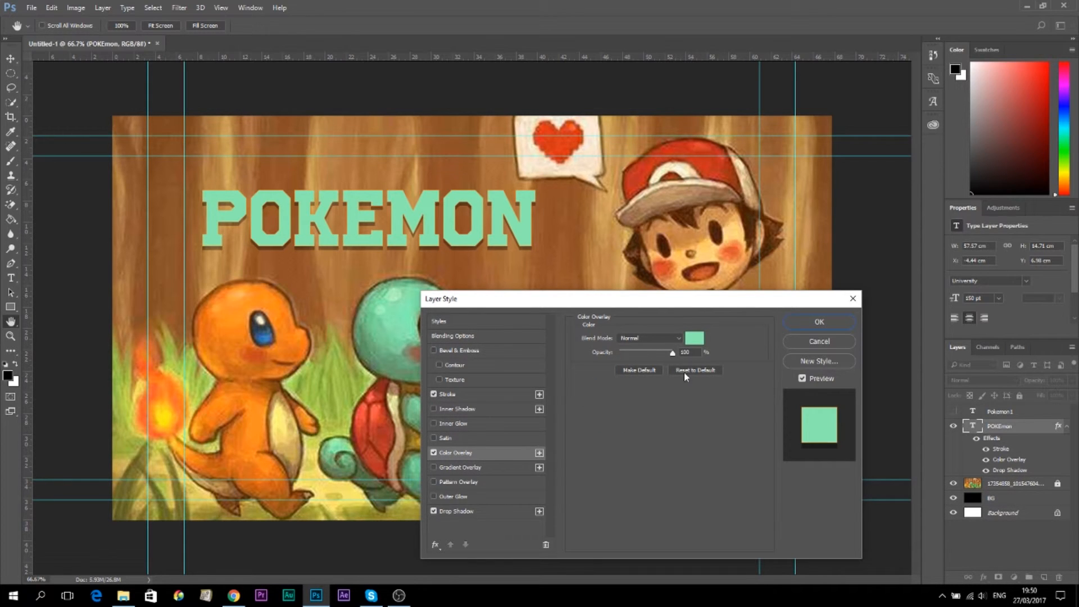
click(693, 339)
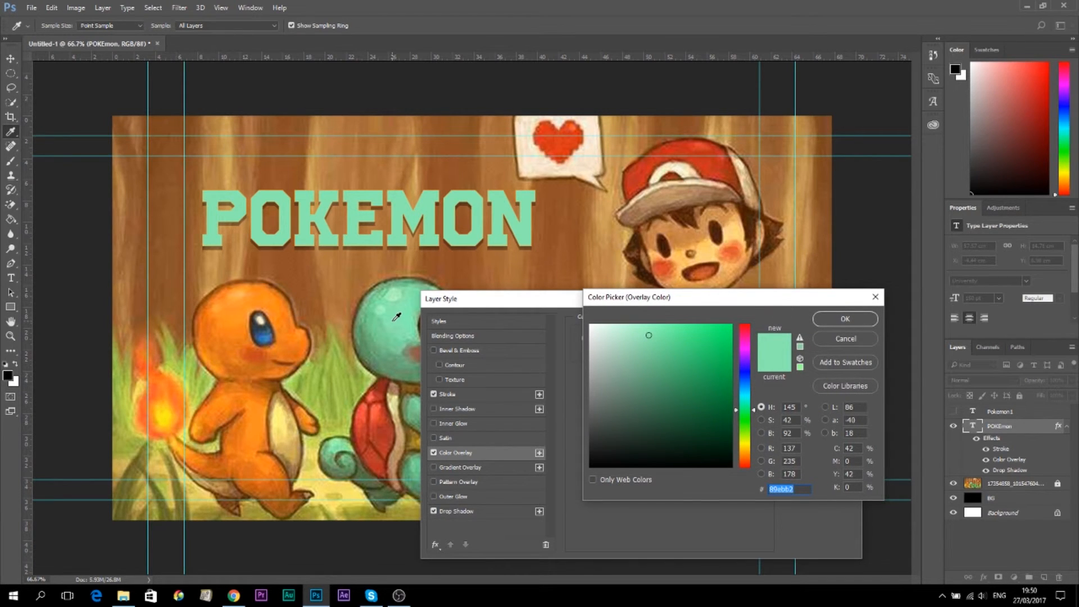
click(695, 237)
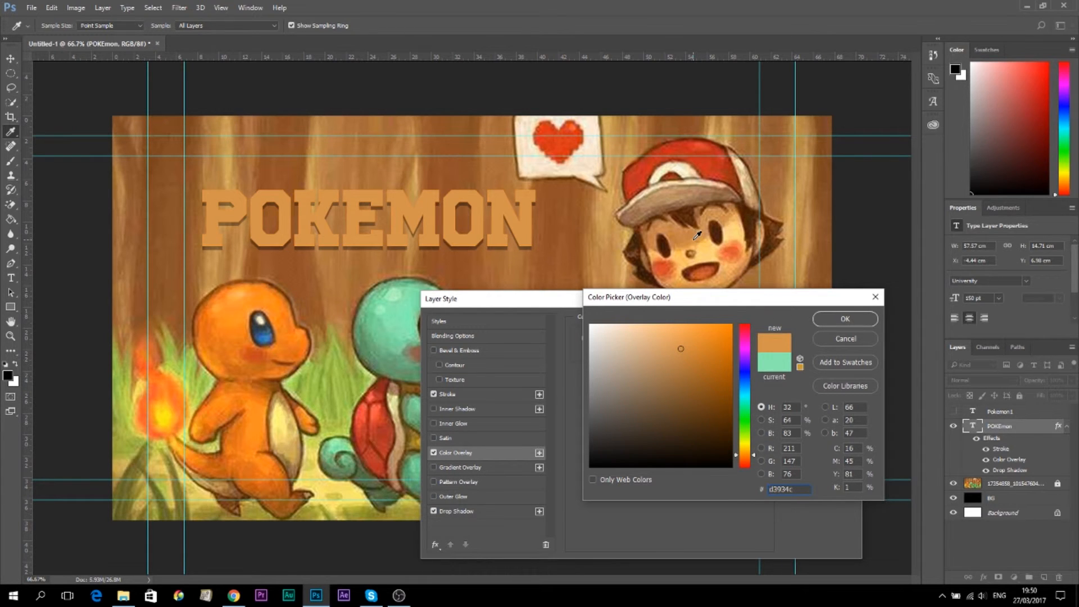
click(735, 252)
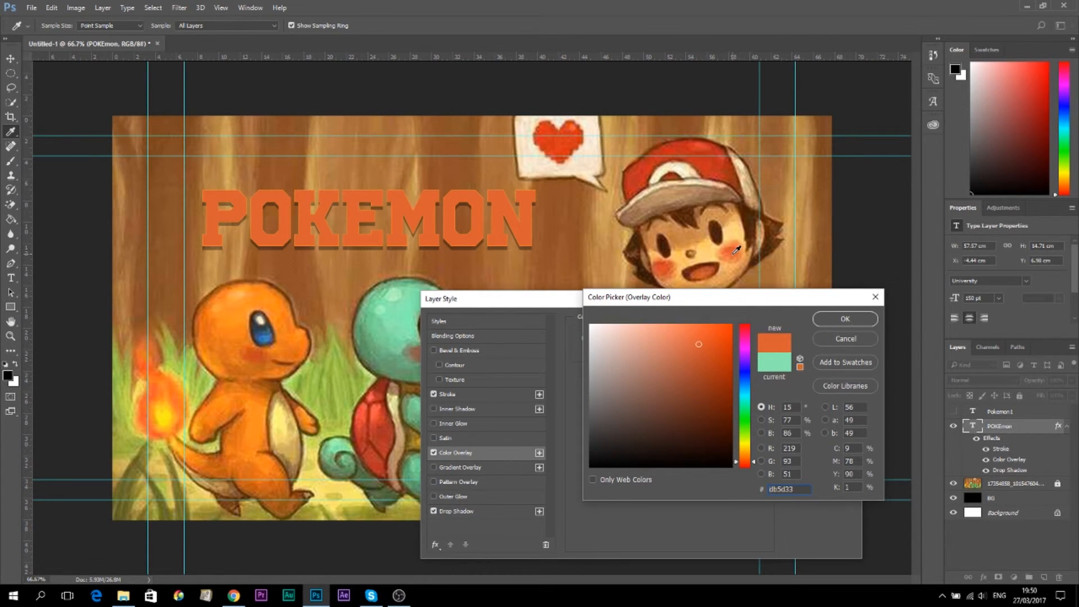
click(712, 154)
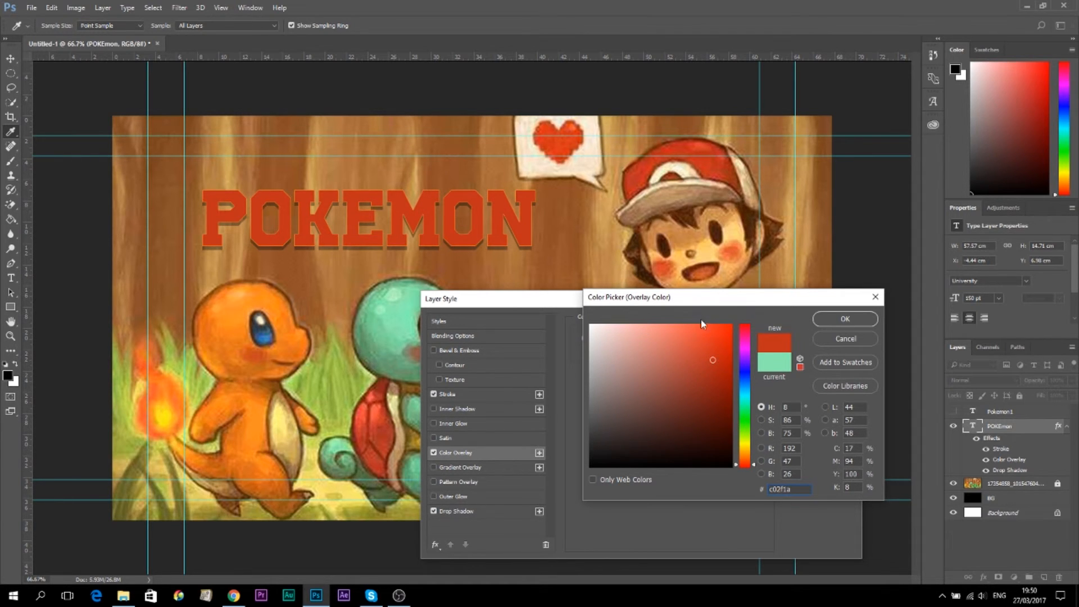
click(872, 325)
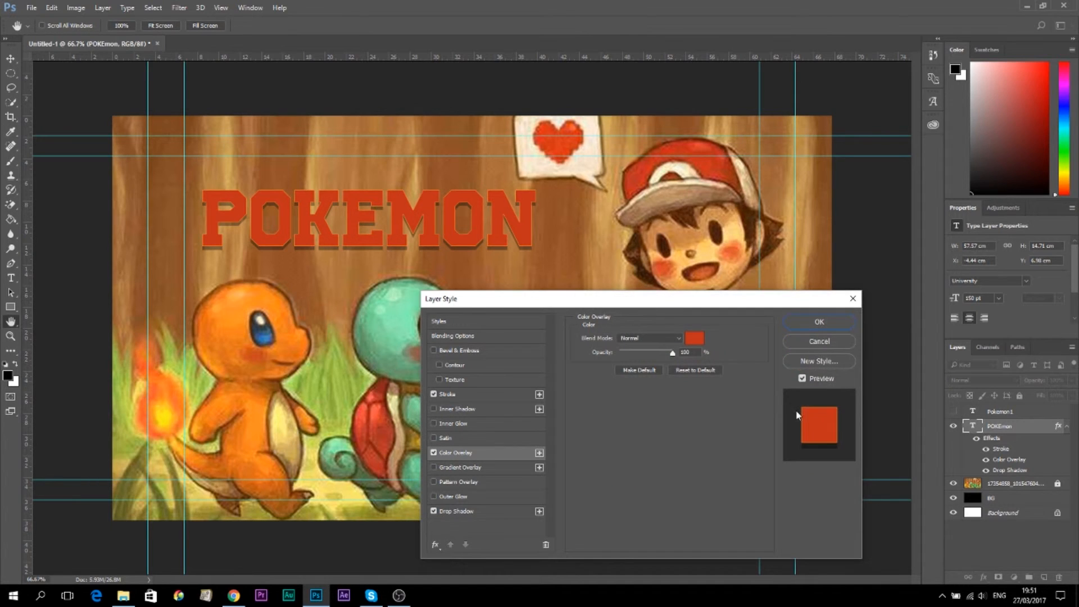
click(820, 322)
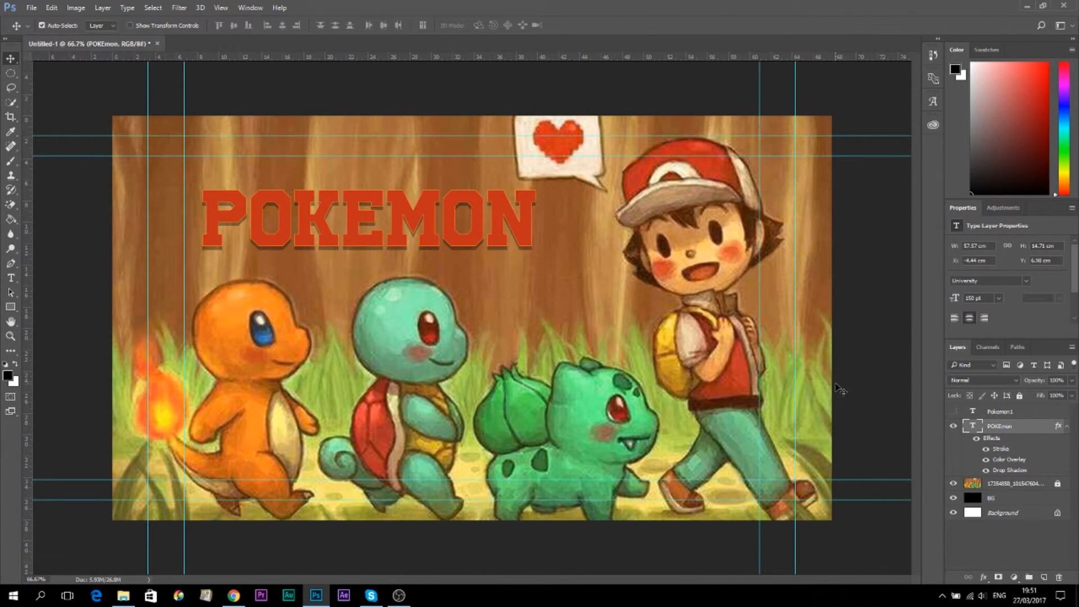
Show the Pokemon1 layer again and nudge the red POKEmon layer about 10 px left so it forms an offset edge
click(953, 412)
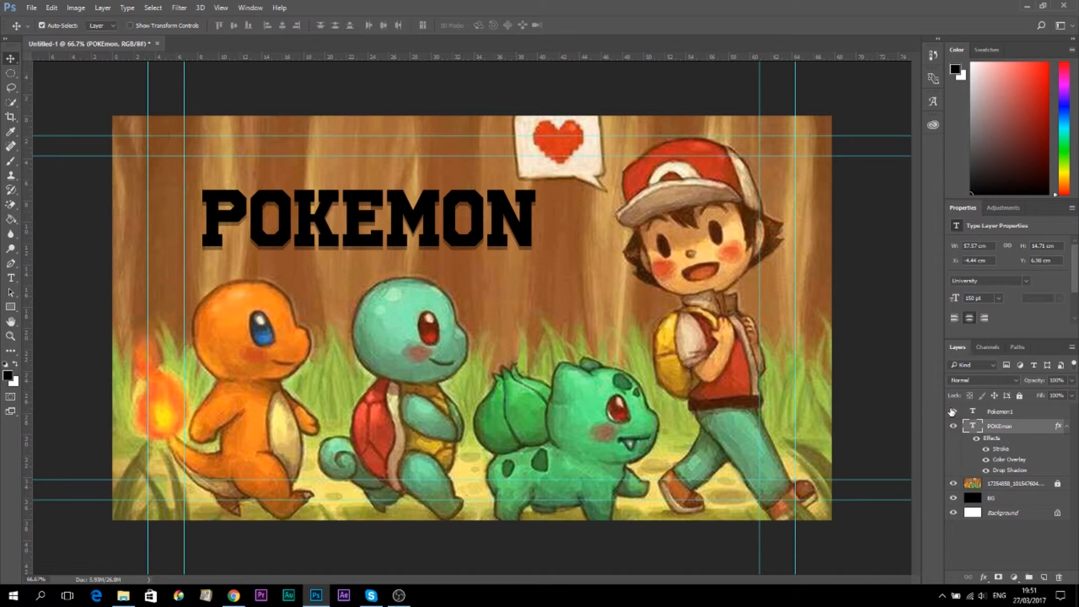
key(Left)
key(Left)
key(Left)
key(Left)
key(Left)
key(Left)
key(Left)
key(Left)
key(Left)
key(Left)
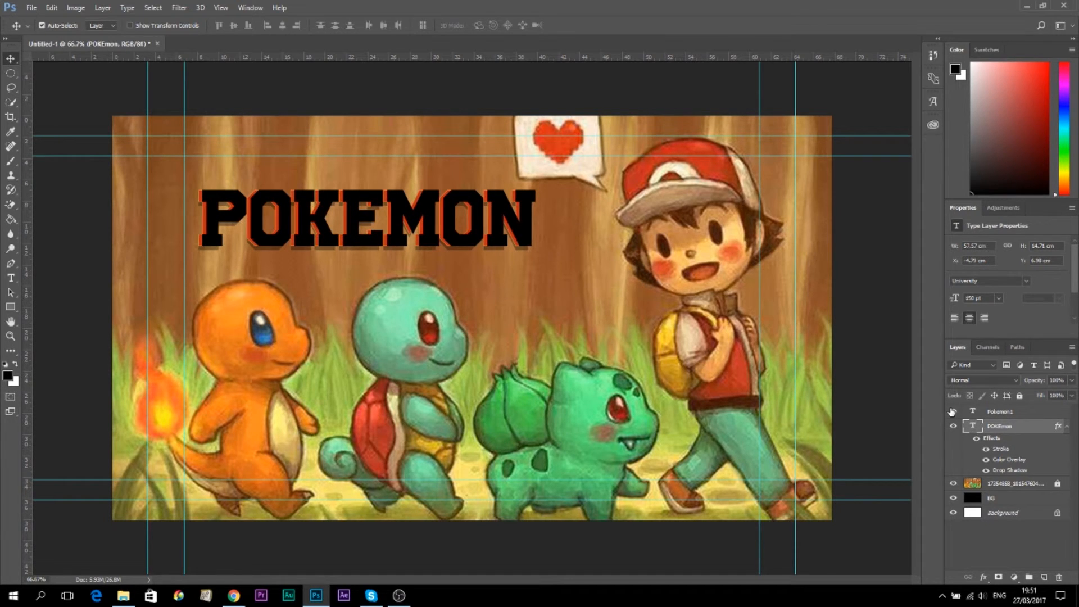
key(Left)
key(Left)
key(Right)
key(Right)
Move both POKEMON text layers together to the lower right of the canvas, ending at the inner right and upper bottom guides
mouse_move(416, 194)
mouse_down()
mouse_move(425, 247)
mouse_move(423, 183)
mouse_up()
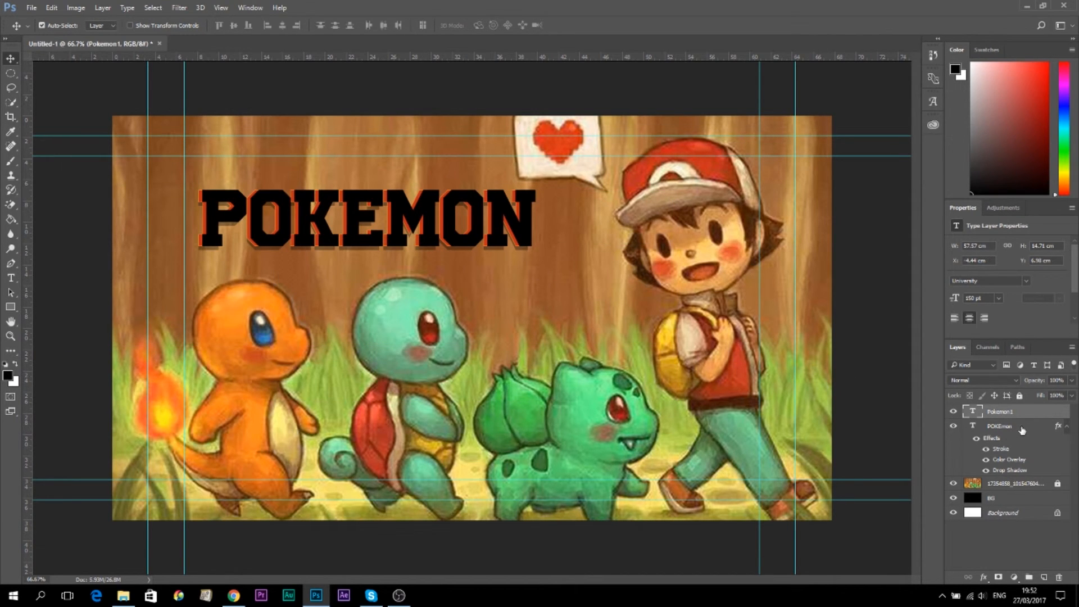
shift+click(997, 433)
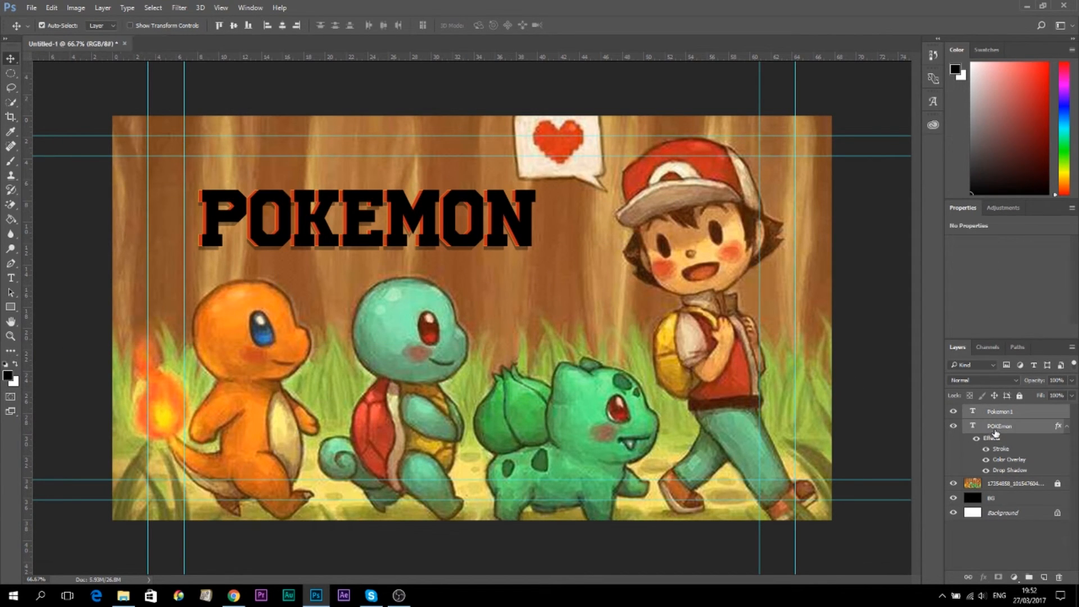
drag(416, 236, 671, 457)
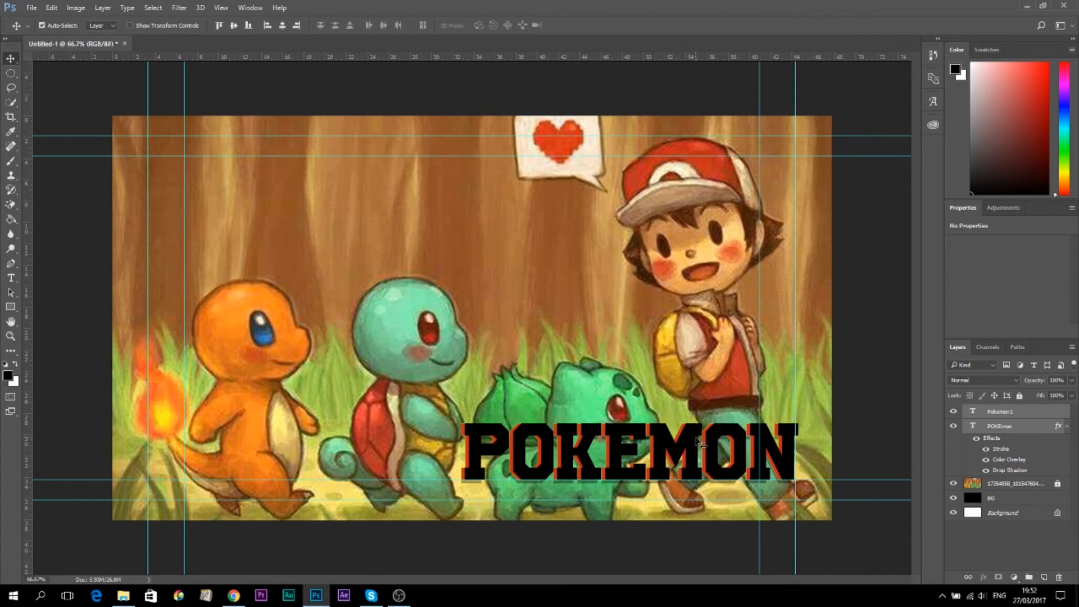
drag(698, 442, 662, 444)
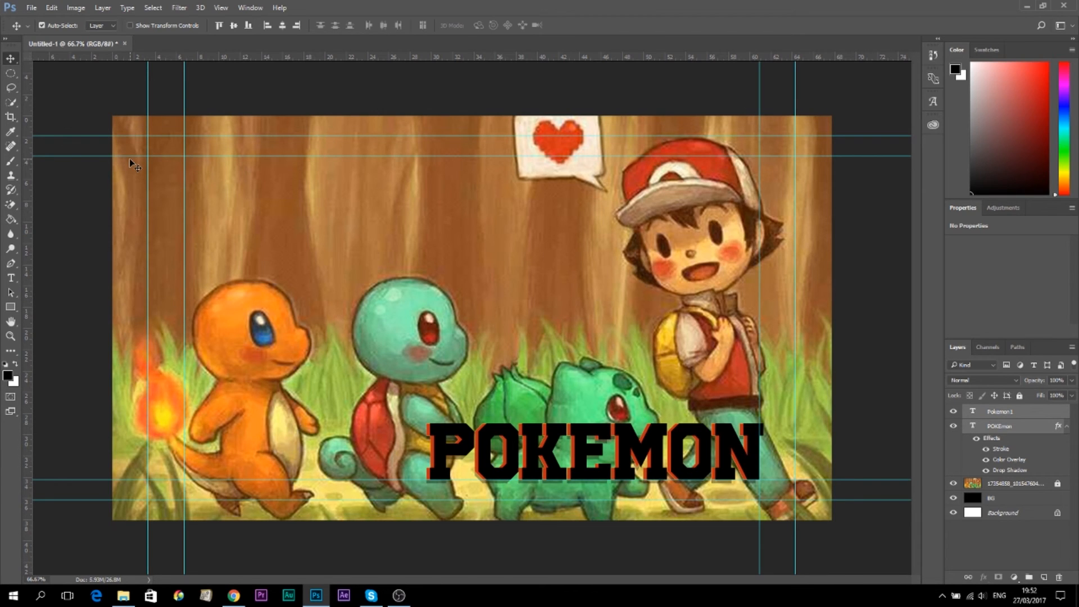
Add the text SUBSCRIBE in University 150 pt and move it over the heads of the orange and blue characters
click(10, 278)
drag(149, 281, 750, 384)
text(SUB)
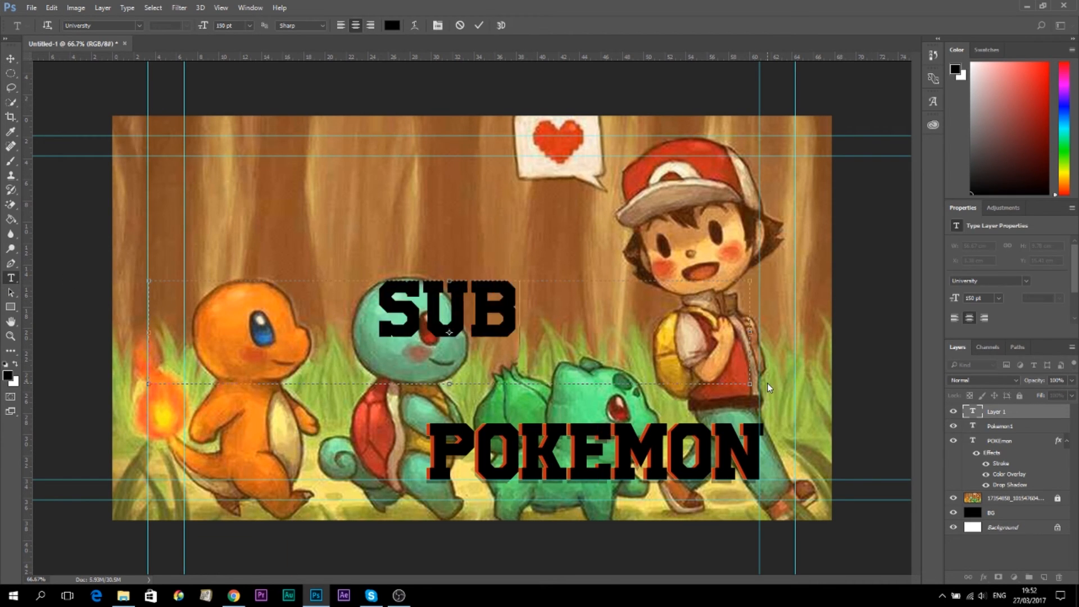
text(SCRIBE)
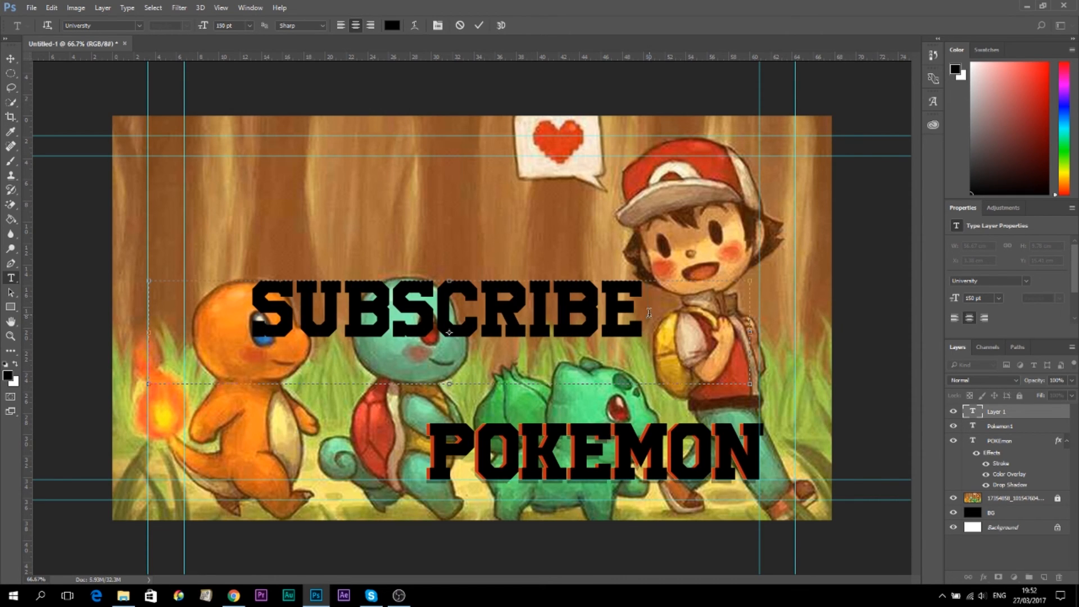
click(16, 61)
drag(487, 302, 382, 276)
click(300, 216)
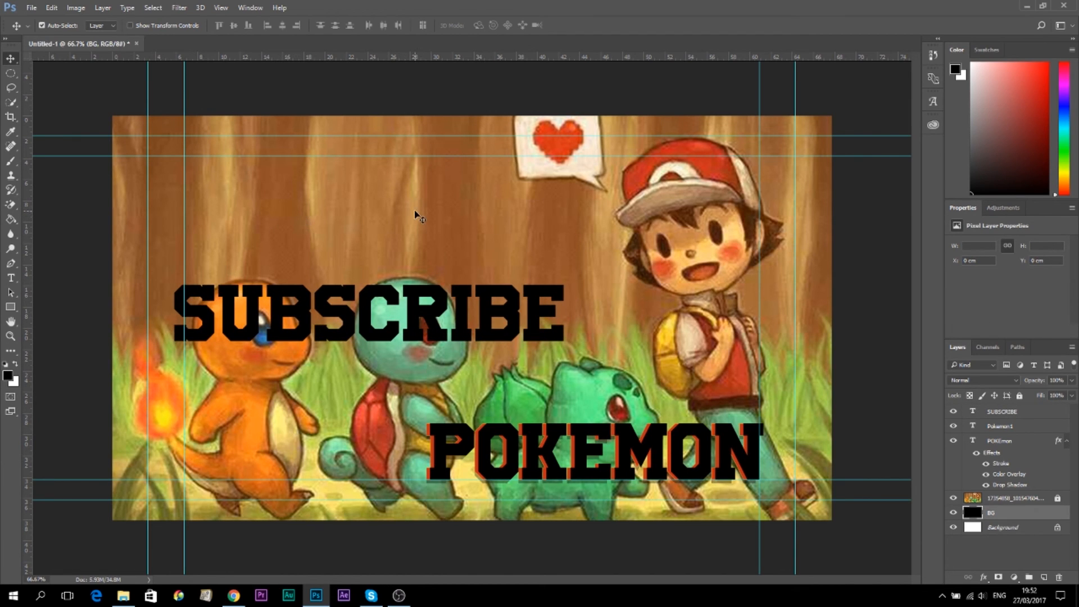